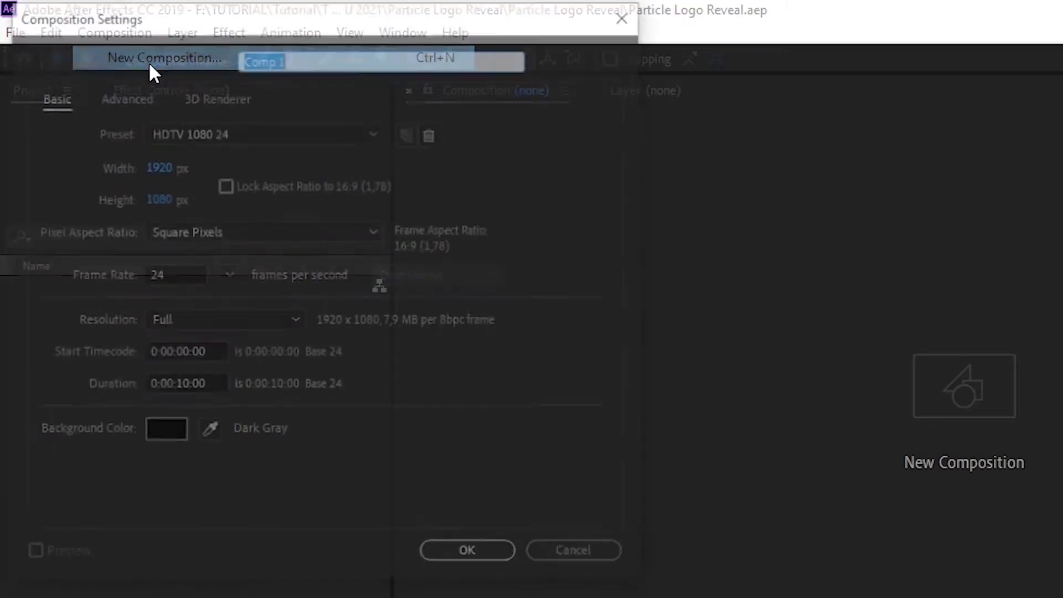
# - Create a new 1920 x 1080, 24 fps composition named Comp 1 with a duration of 0:00:05:00
pyautogui.click(188, 385)
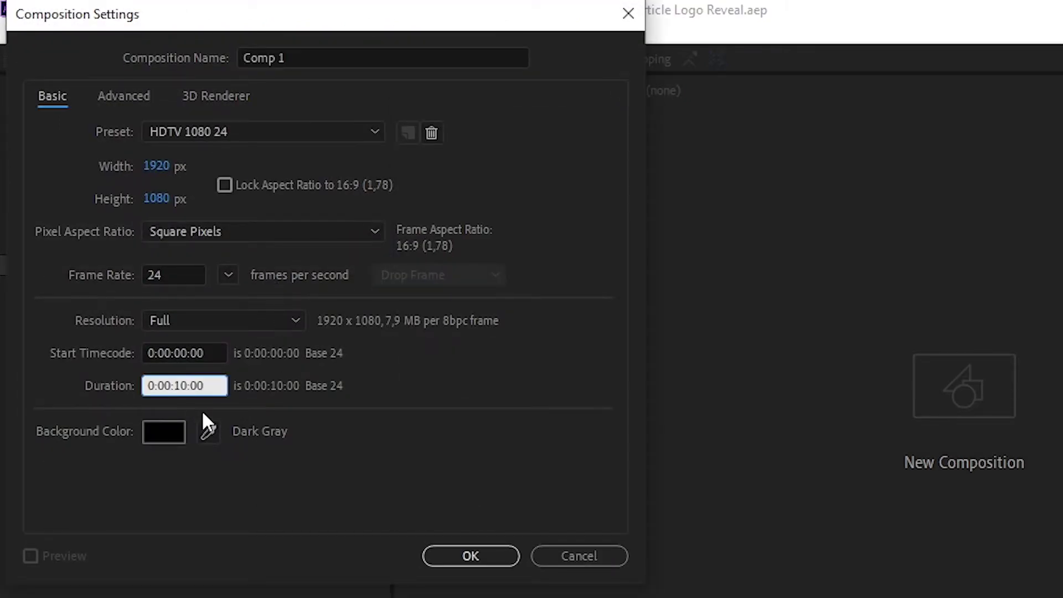
pyautogui.press('BackSpace')
pyautogui.press('BackSpace')
pyautogui.write('05')
pyautogui.click(451, 564)
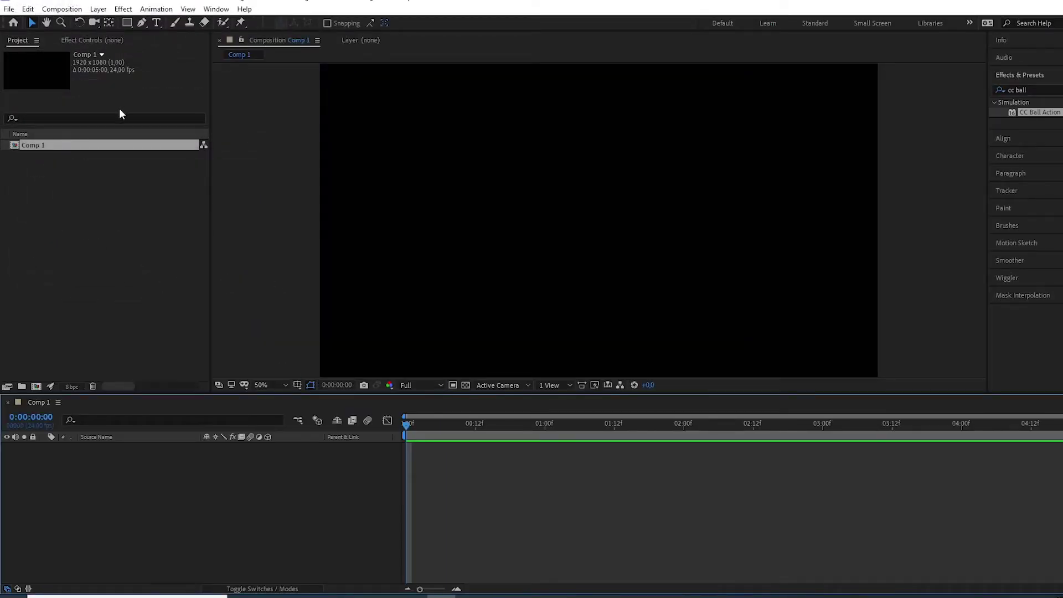
# - Import the LOGO PNG image file into the project
pyautogui.click(8, 9)
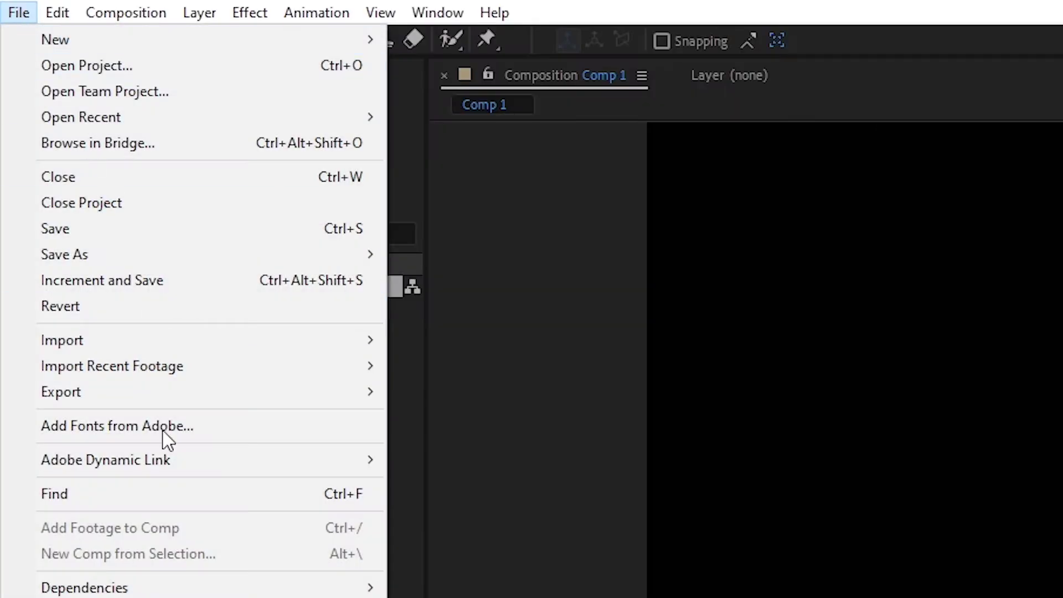
pyautogui.moveTo(285, 343)
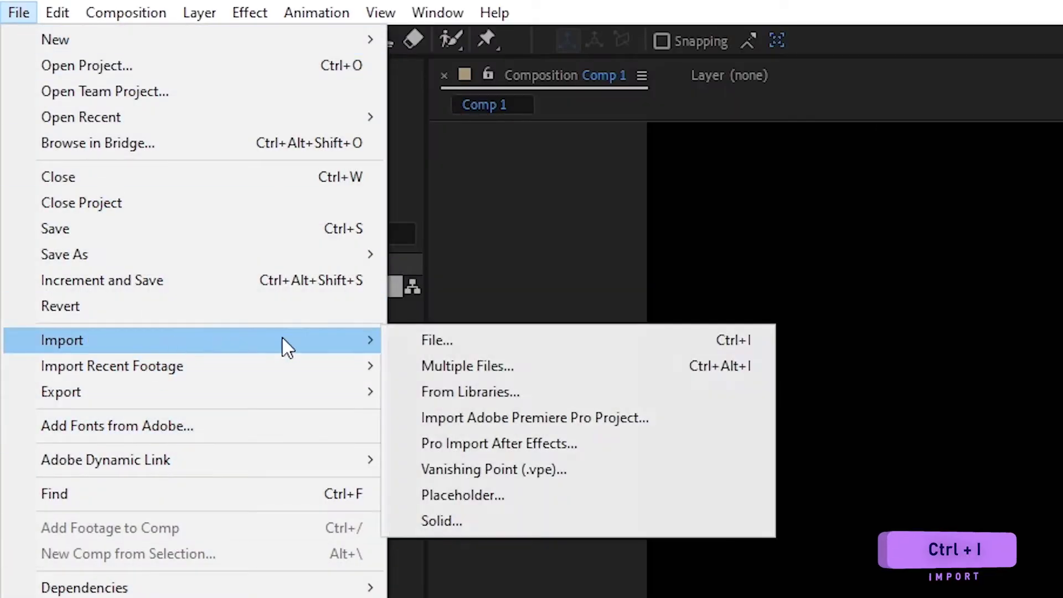
pyautogui.click(424, 341)
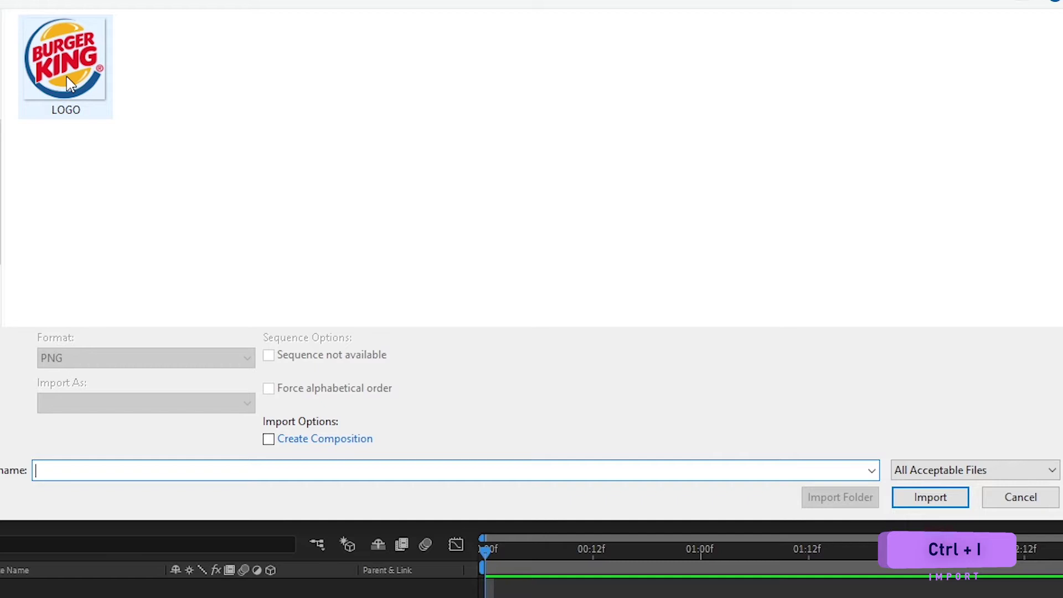
pyautogui.click(66, 80)
pyautogui.click(943, 486)
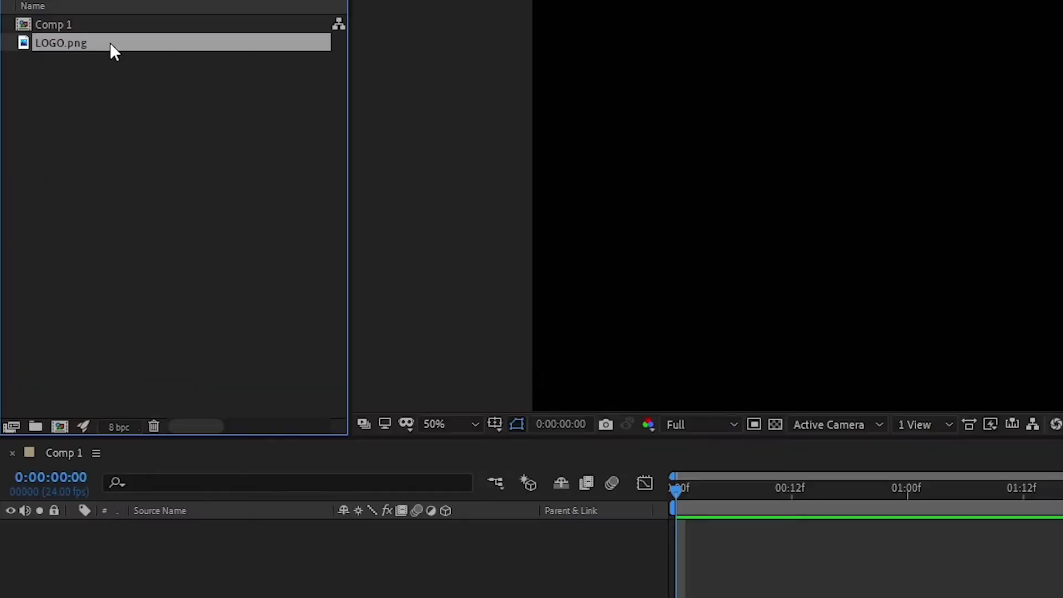
# - Add LOGO.png as a layer in the Comp 1 timeline and set its scale to 25%
pyautogui.moveTo(65, 155); pyautogui.dragTo(115, 453)
pyautogui.moveTo(189, 534); pyautogui.dragTo(189, 535)
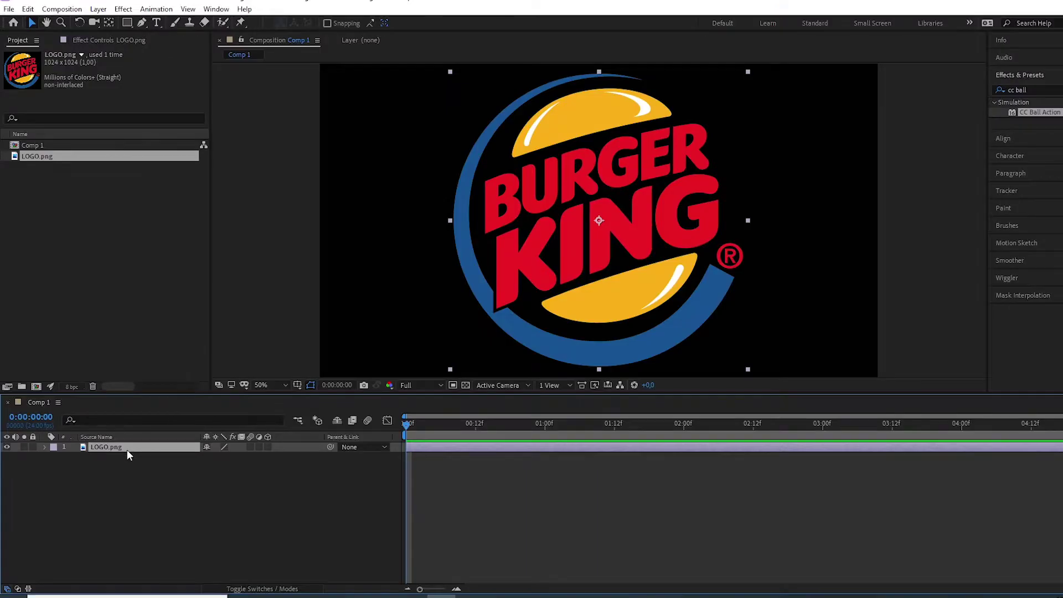
pyautogui.press('s')
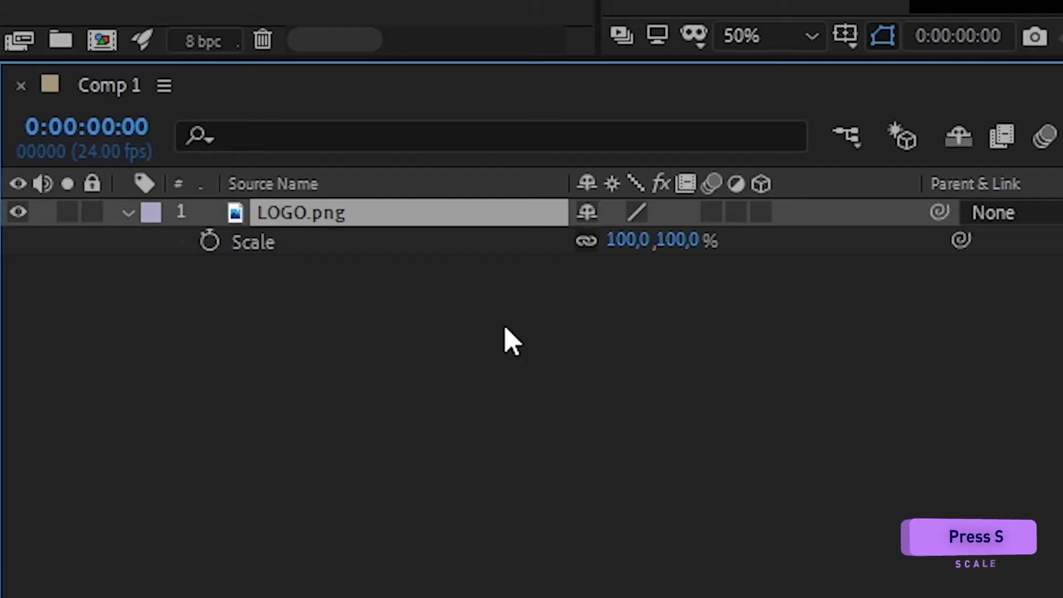
pyautogui.click(632, 241)
pyautogui.write('25')
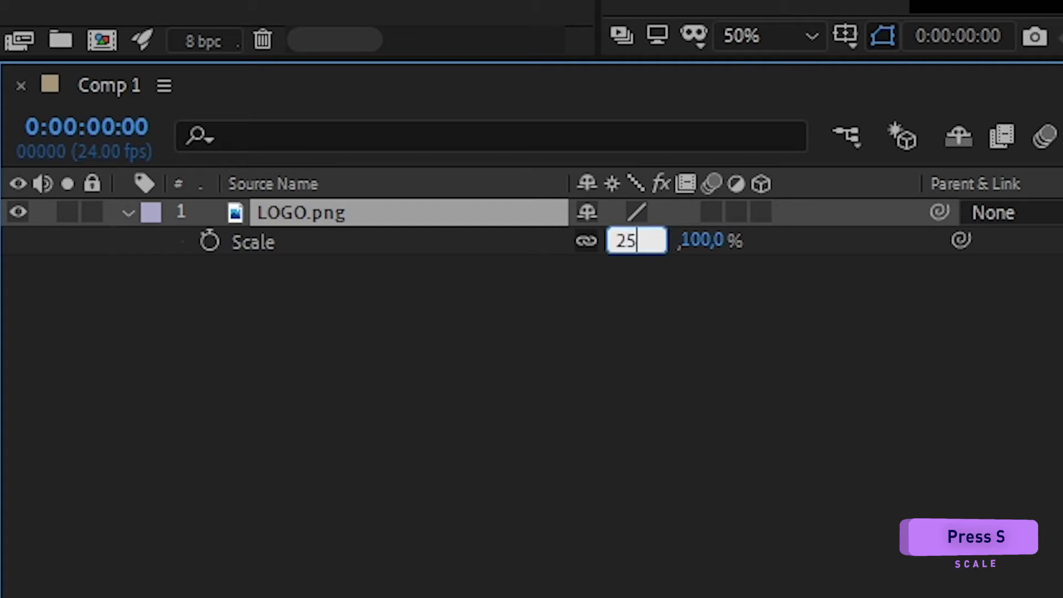
pyautogui.press('Return')
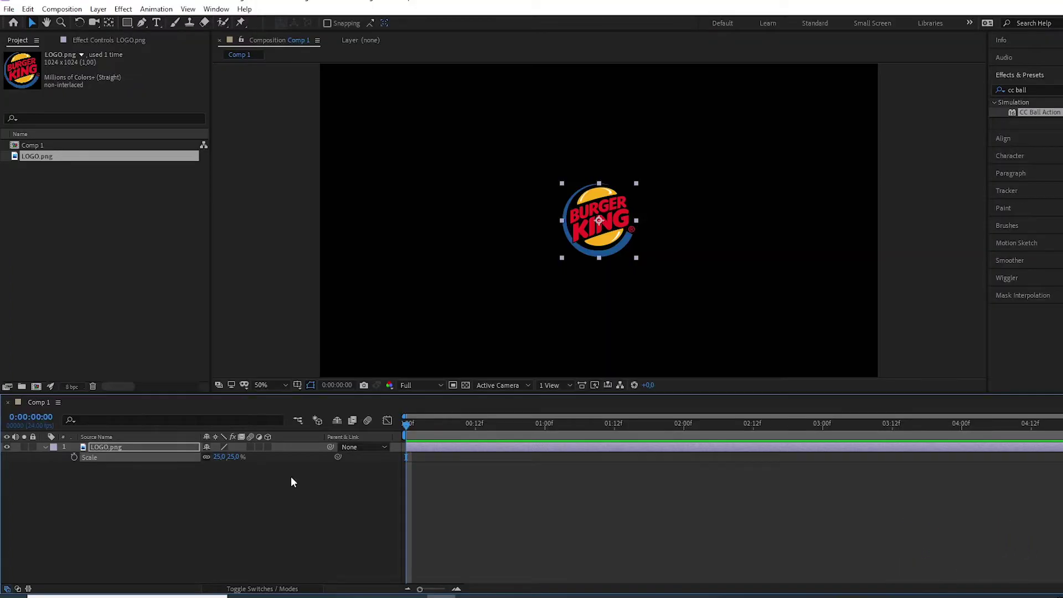
pyautogui.click(44, 448)
# - Pre-compose the LOGO.png layer as "Logo", moving all attributes into the new composition
pyautogui.rightClick(138, 448)
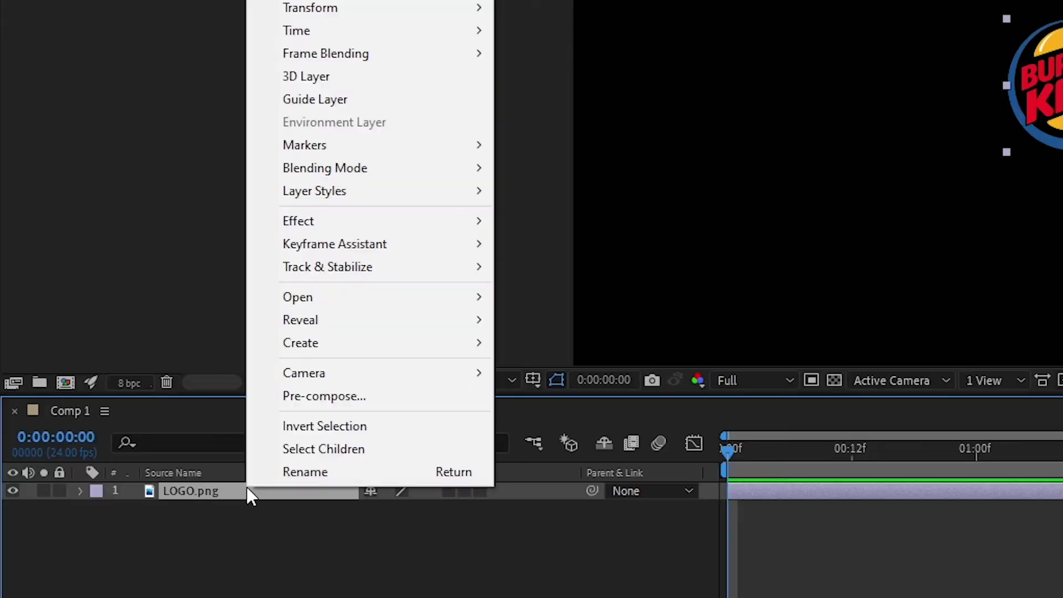
pyautogui.click(305, 397)
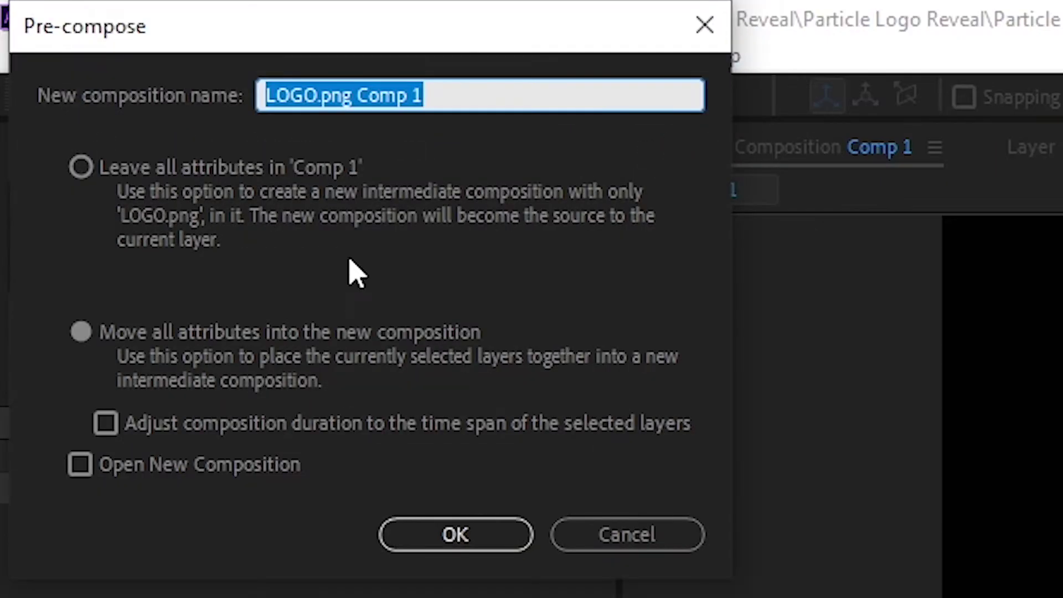
pyautogui.write('Lo')
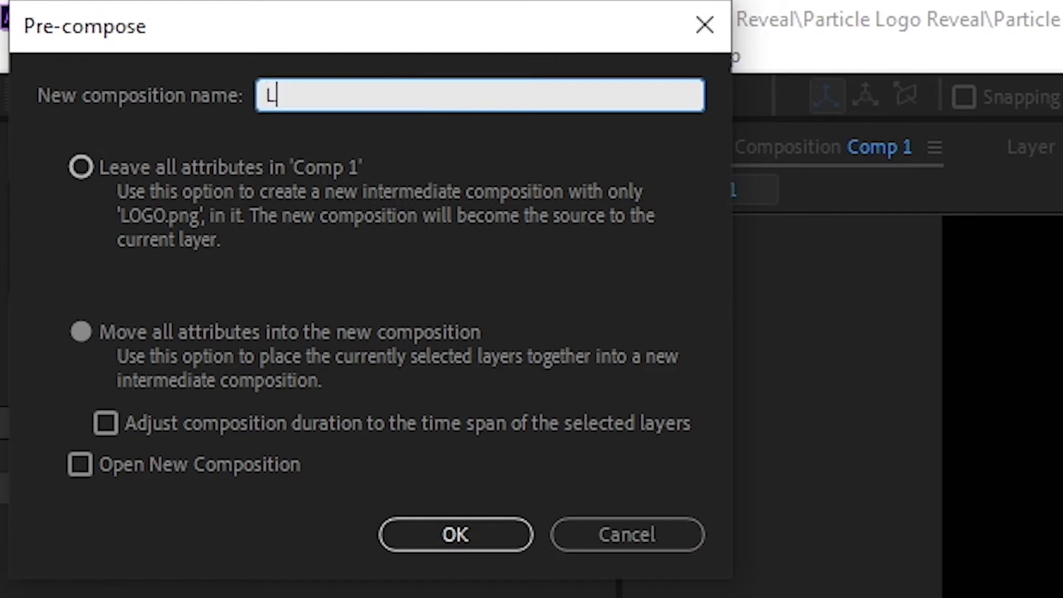
pyautogui.write('go')
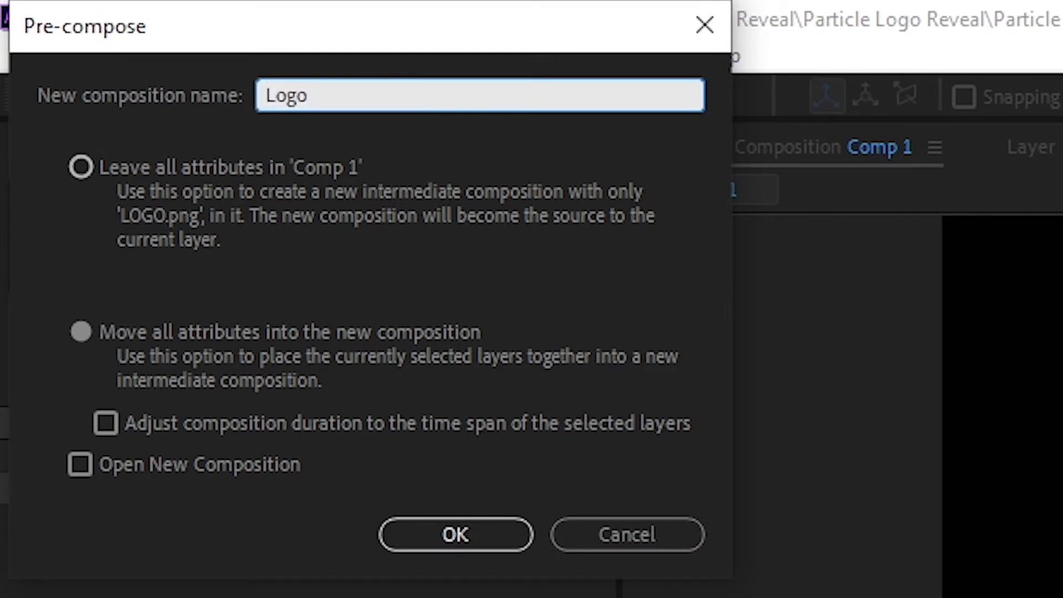
pyautogui.click(483, 540)
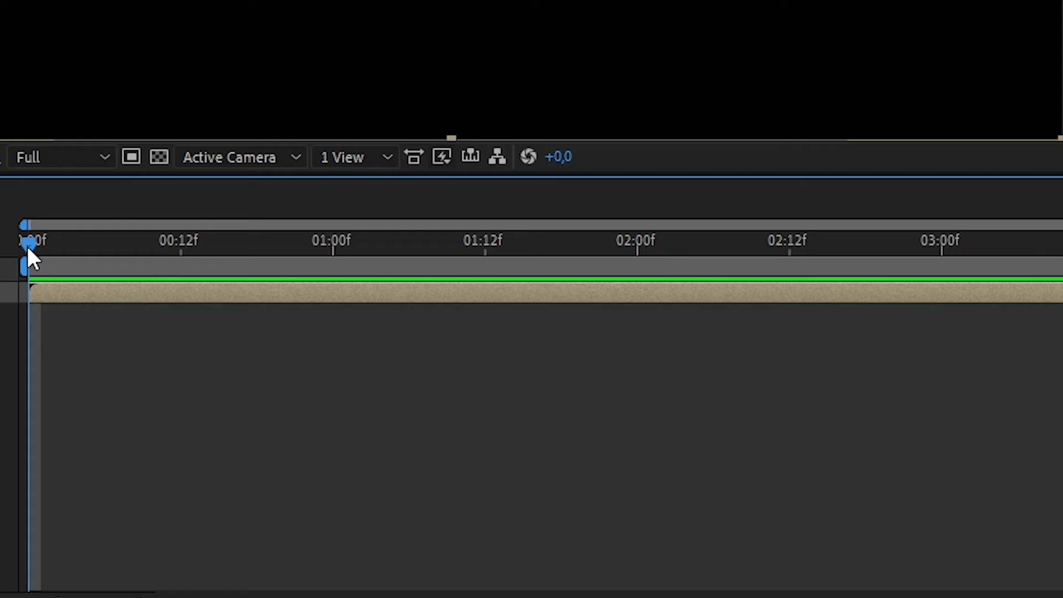
# - Split the Logo layer at 0:00:02:00
pyautogui.moveTo(407, 425); pyautogui.dragTo(574, 441)
pyautogui.moveTo(396, 281); pyautogui.dragTo(640, 277)
pyautogui.hotkey('ctrl', 'shift', 'd')
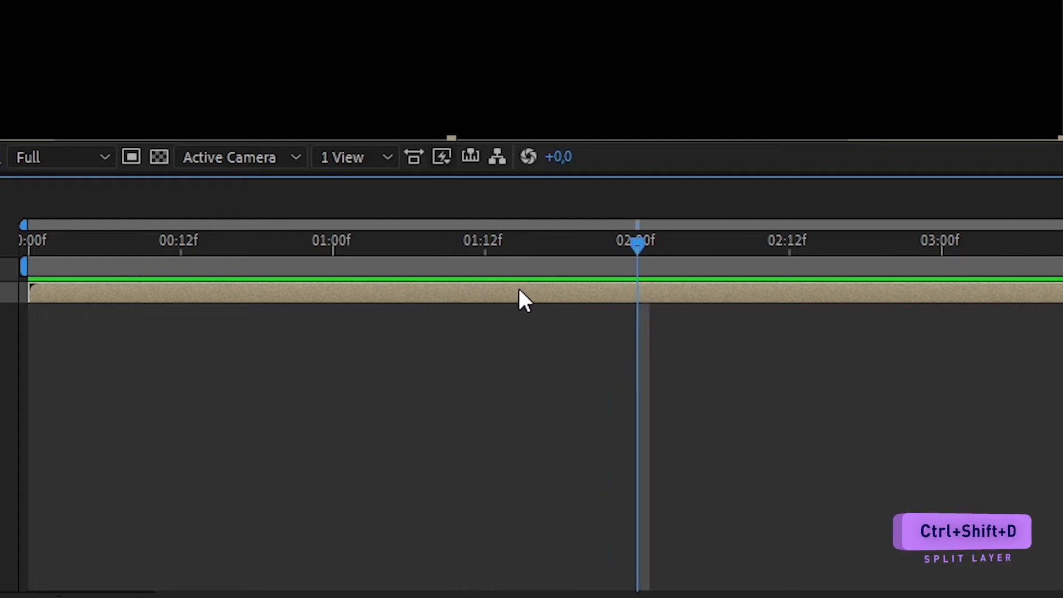
pyautogui.hotkey('ctrl', 'shift', 'd')
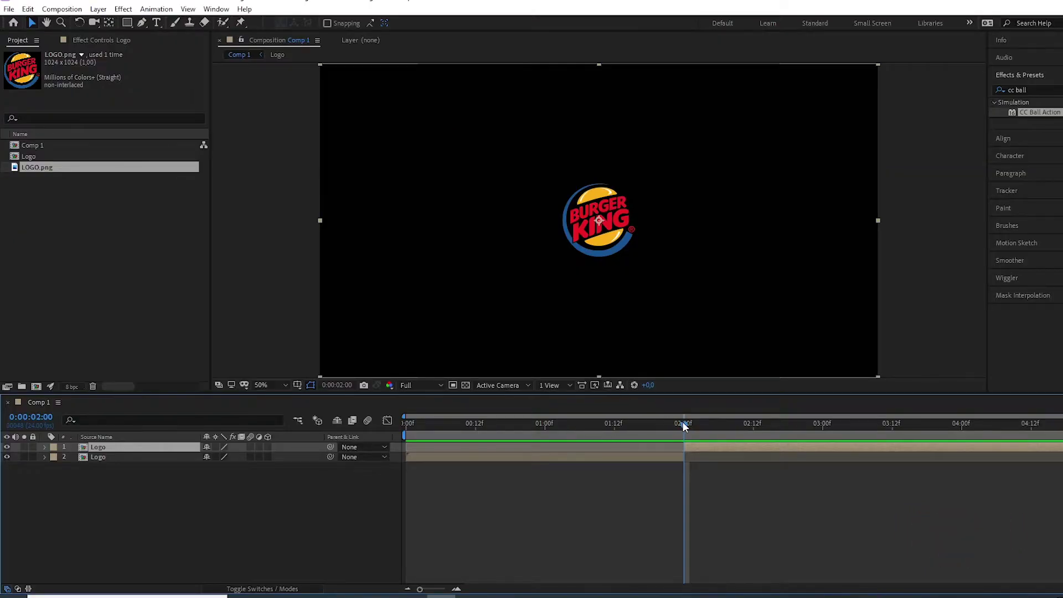
# - Return the current time to 0:00:00:00 and apply the CC Ball Action effect to the lower Logo layer
pyautogui.moveTo(683, 421); pyautogui.dragTo(395, 458)
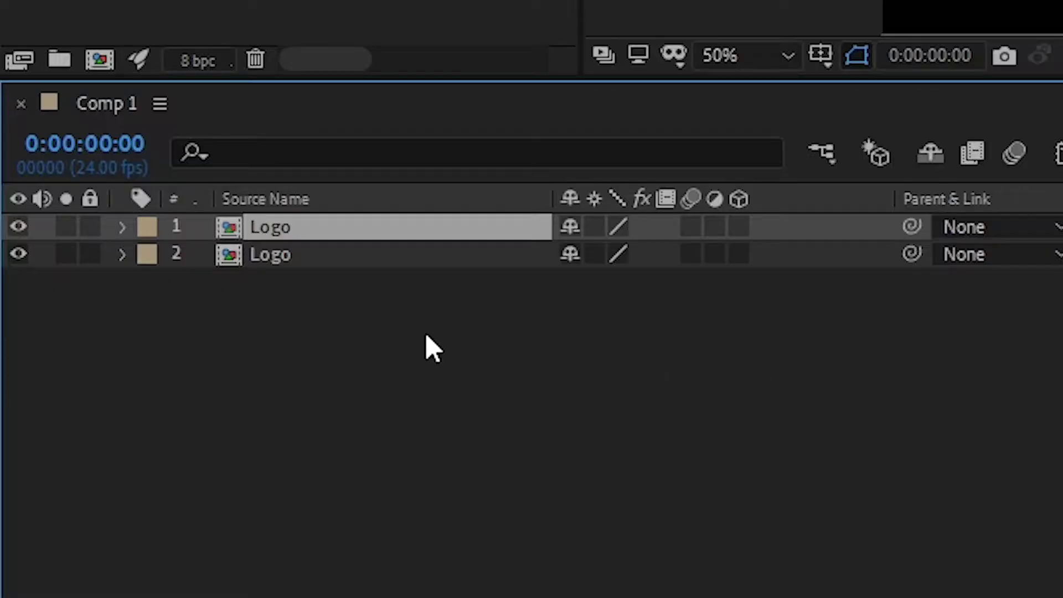
pyautogui.click(438, 255)
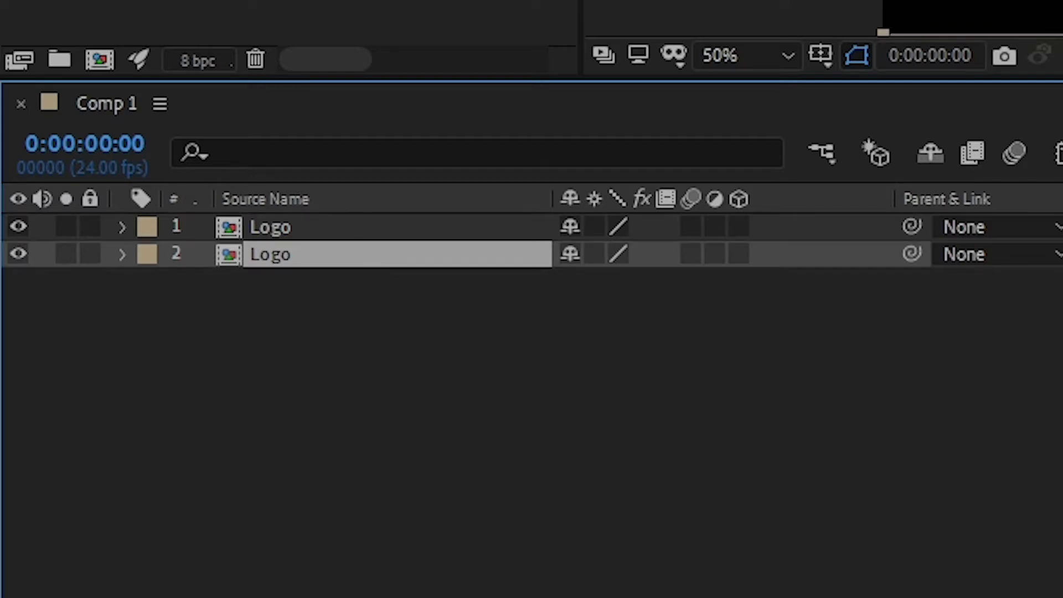
pyautogui.write('cc bak')
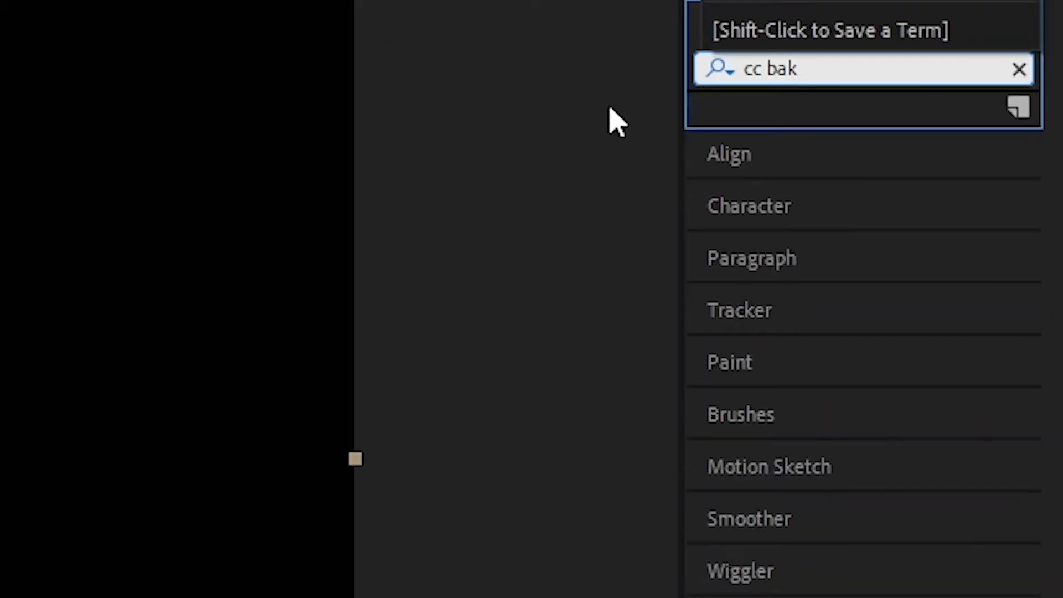
pyautogui.press('BackSpace')
pyautogui.write('ll')
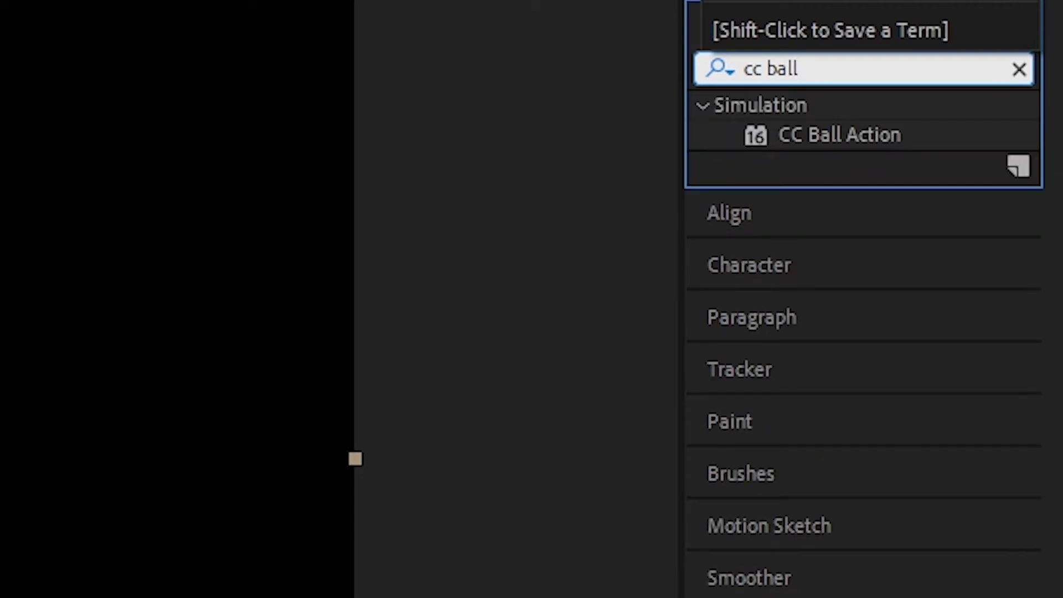
pyautogui.click(862, 135)
pyautogui.moveTo(867, 146); pyautogui.dragTo(127, 463)
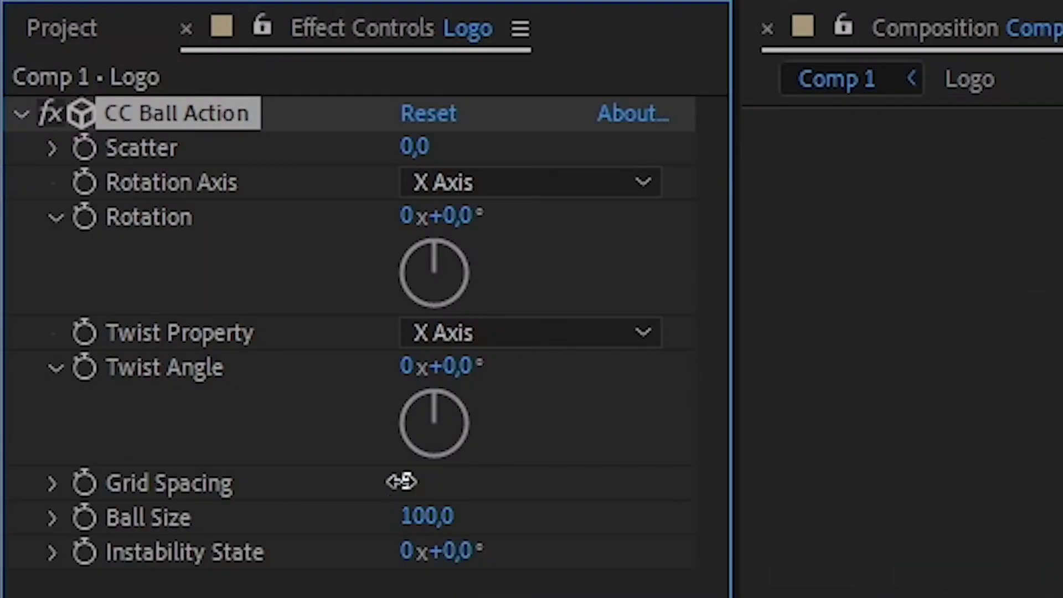
# - Set the CC Ball Action Grid Spacing to 1 and Ball Size to 80
pyautogui.click(116, 170)
pyautogui.write('1')
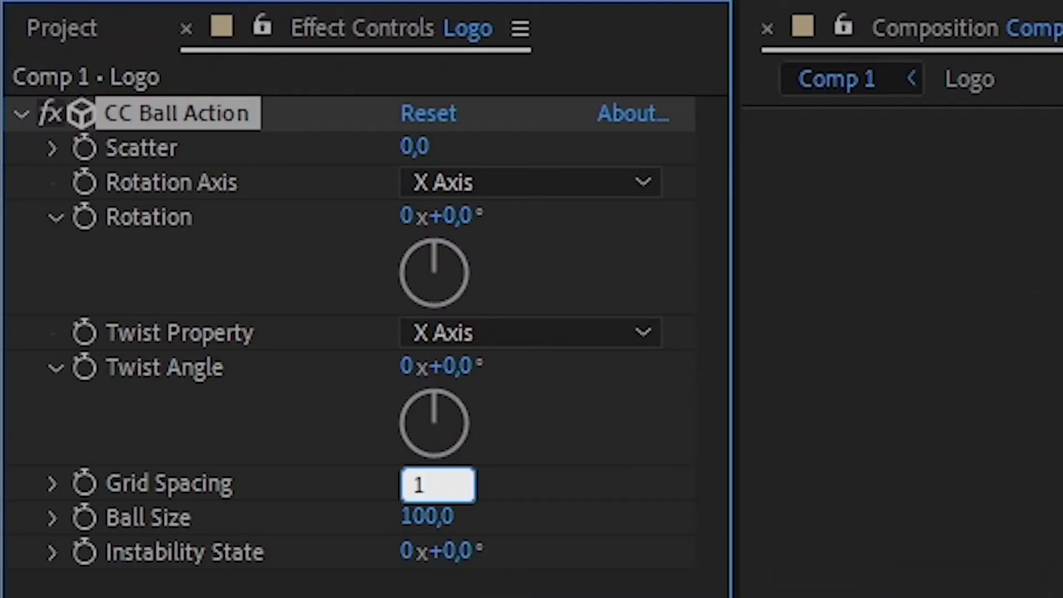
pyautogui.press('Return')
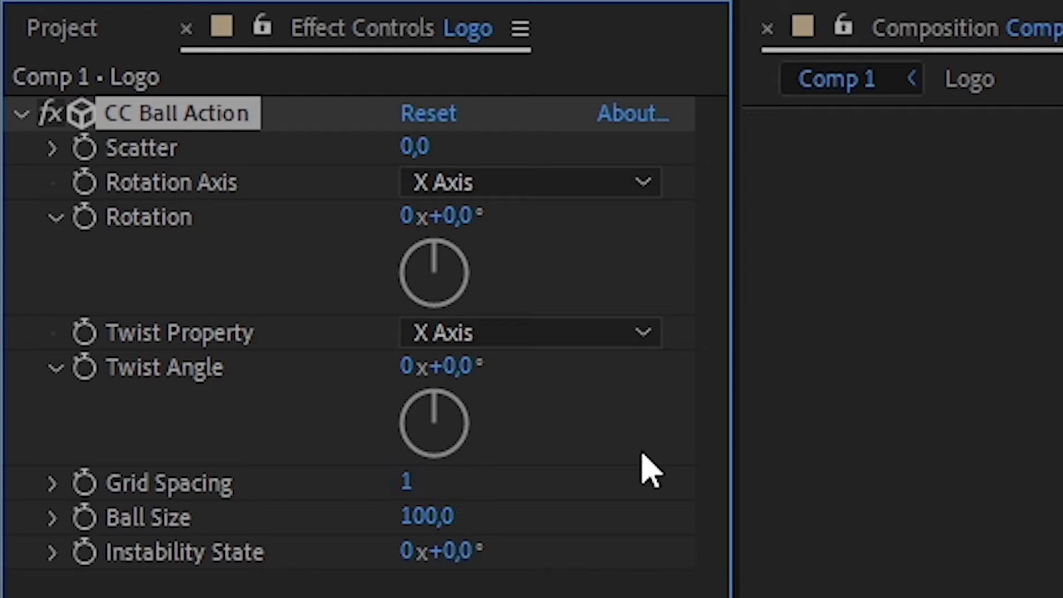
pyautogui.click(420, 518)
pyautogui.write('80')
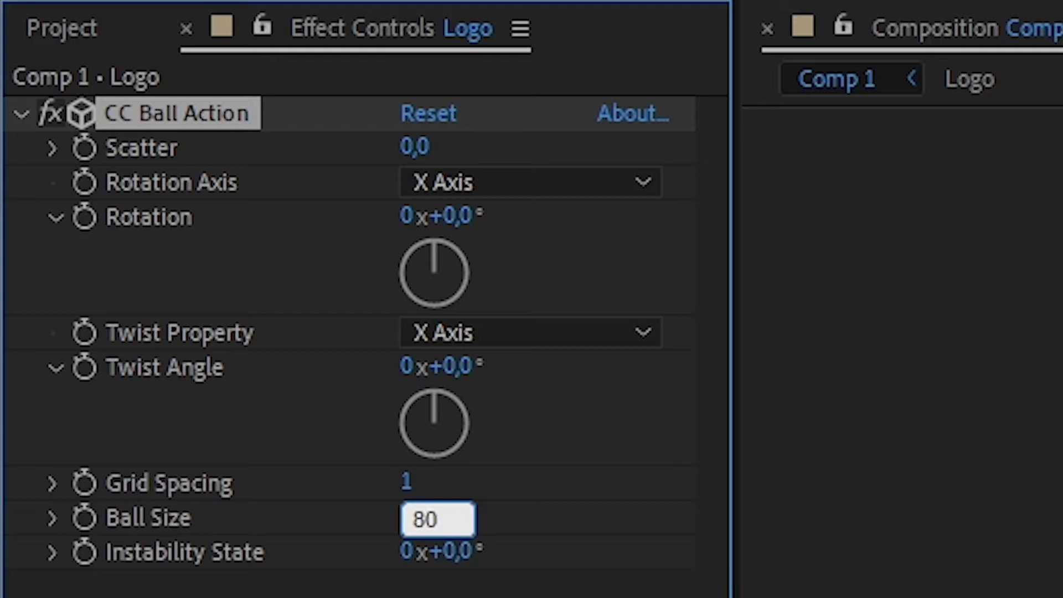
pyautogui.press('Return')
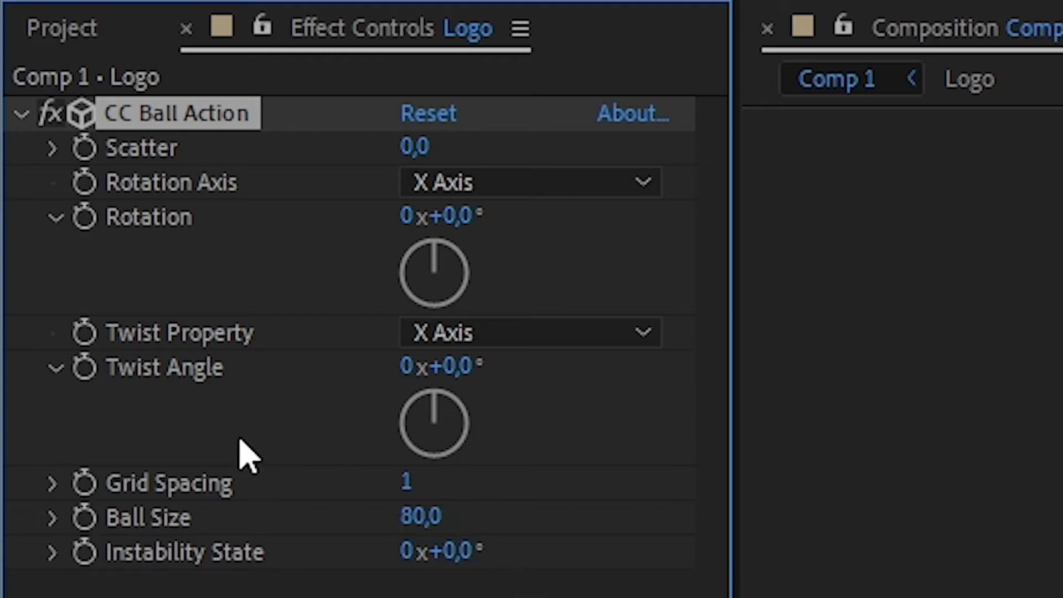
# - Keyframe Scatter at 300 and Twist Angle at 1 full revolution at the start of the lower Logo layer
pyautogui.click(84, 368)
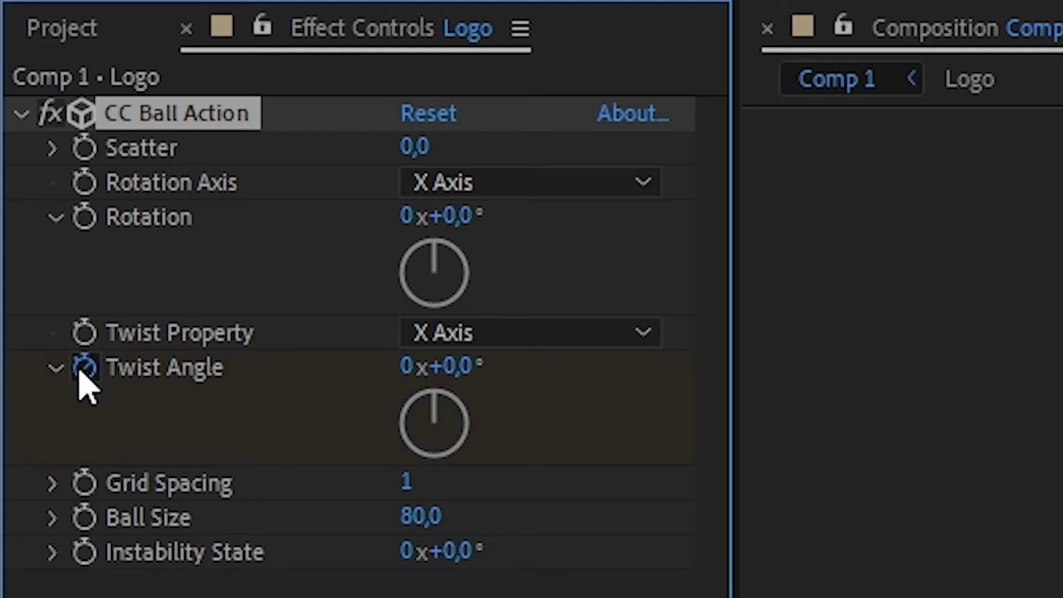
pyautogui.click(83, 149)
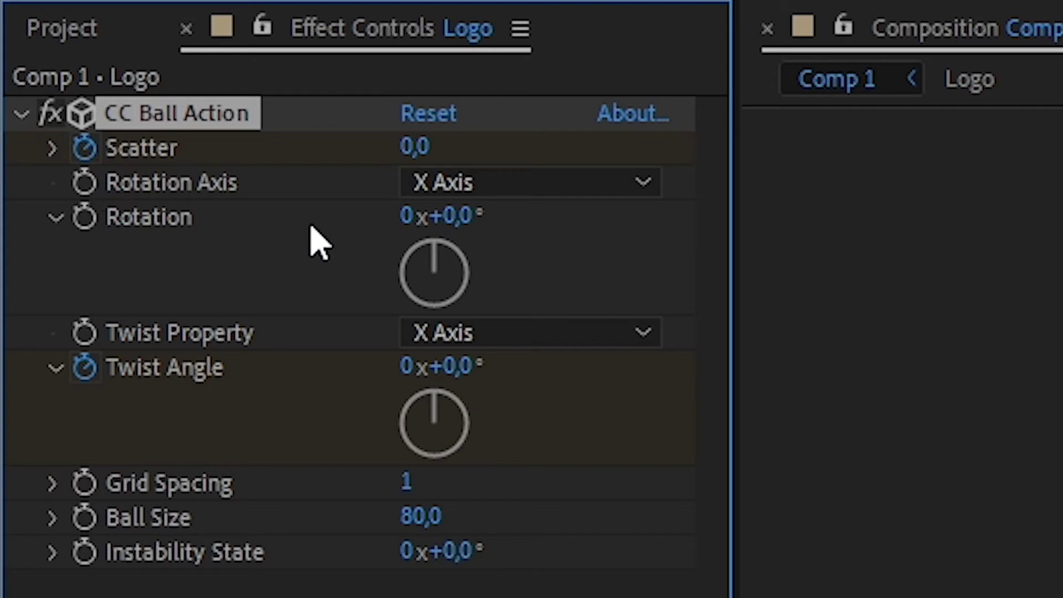
pyautogui.click(410, 149)
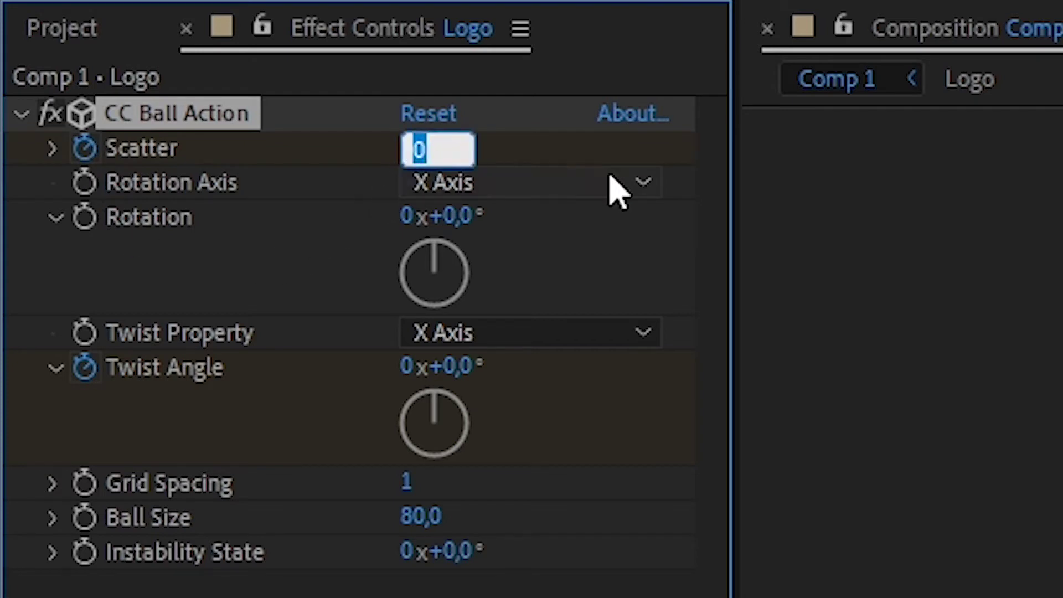
pyautogui.write('300')
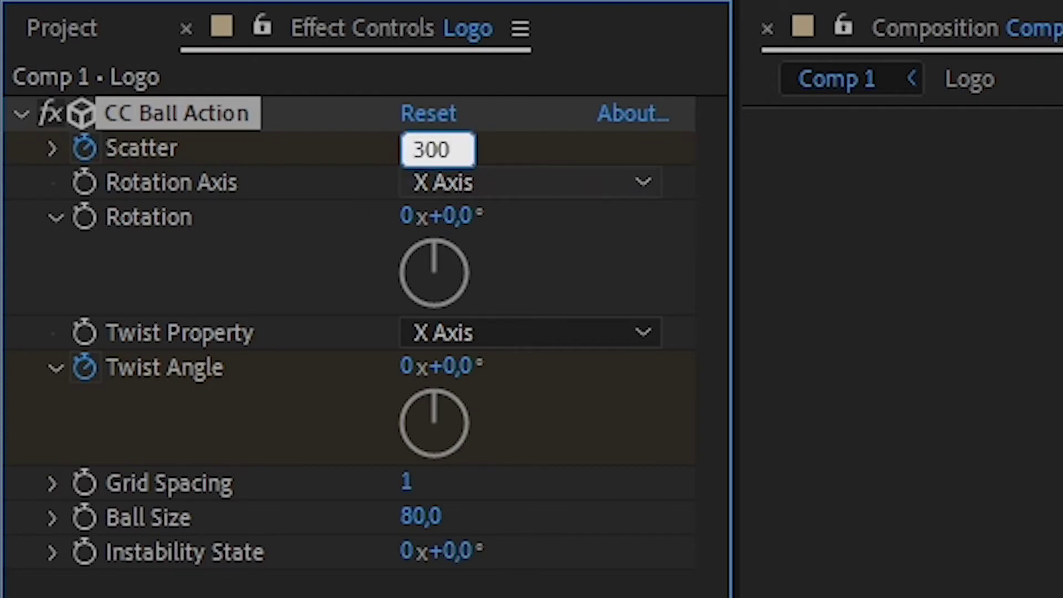
pyautogui.press('Return')
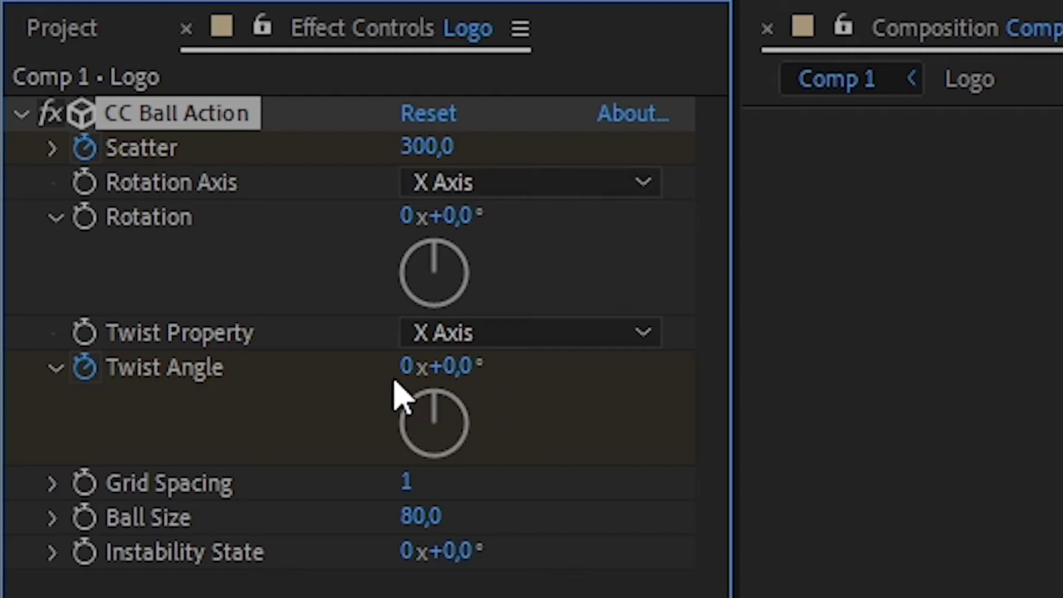
pyautogui.click(408, 368)
pyautogui.write('1')
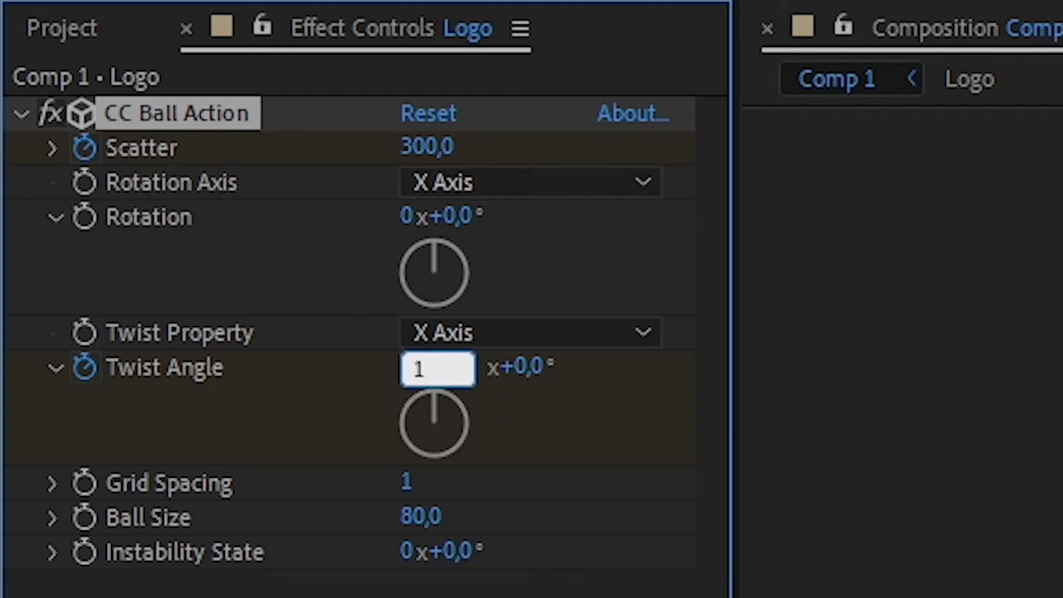
pyautogui.press('Return')
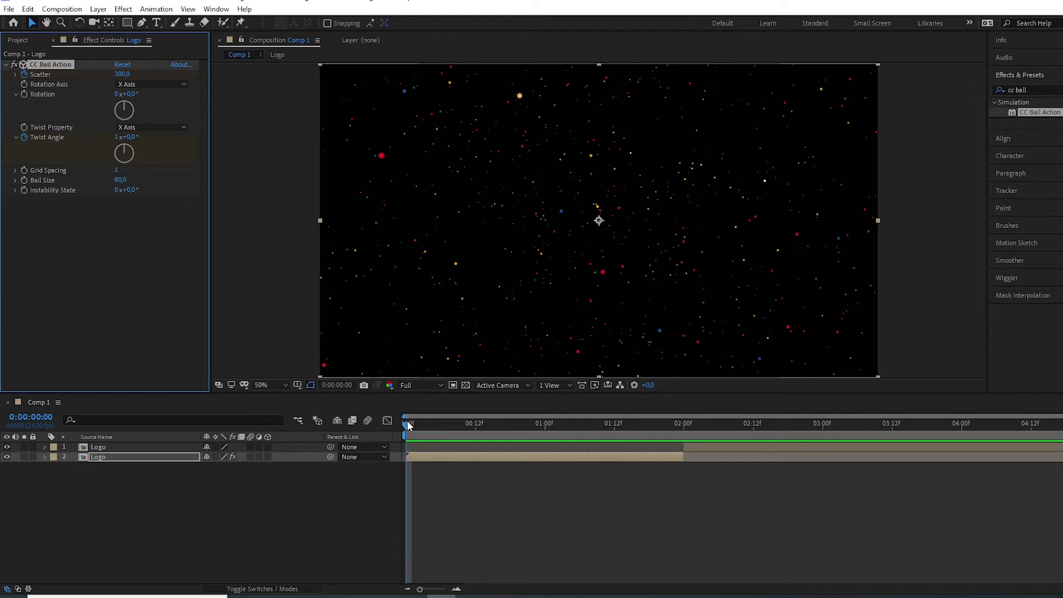
# - Keyframe the lower Logo layer's CC Ball Action Scatter at 0 and Twist Angle at 0 revolutions at 0:00:01:23
pyautogui.moveTo(408, 424); pyautogui.dragTo(686, 464)
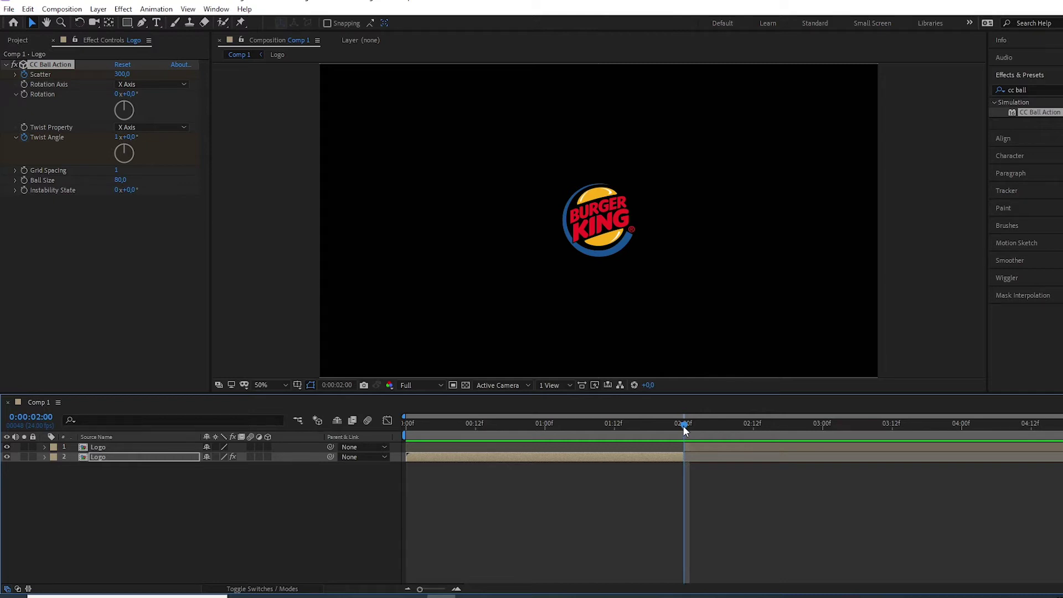
pyautogui.moveTo(683, 424); pyautogui.dragTo(681, 427)
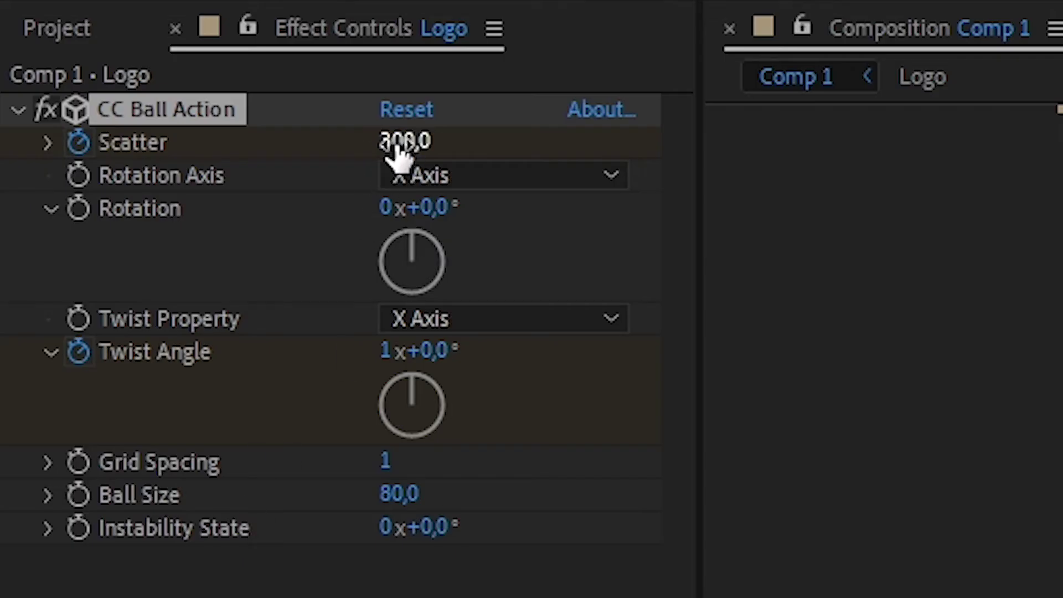
pyautogui.click(122, 75)
pyautogui.write('0')
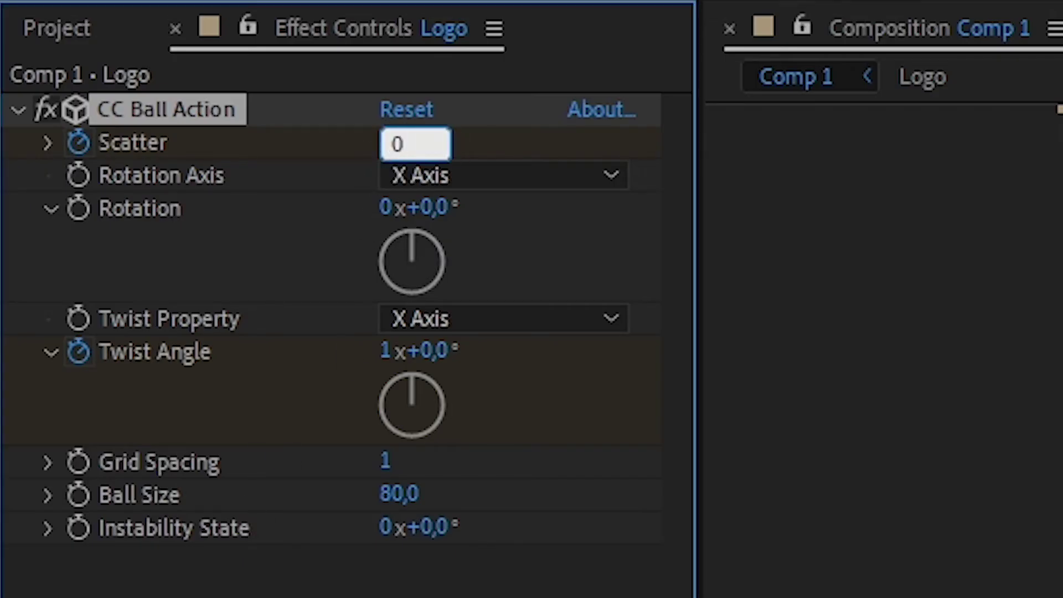
pyautogui.press('Return')
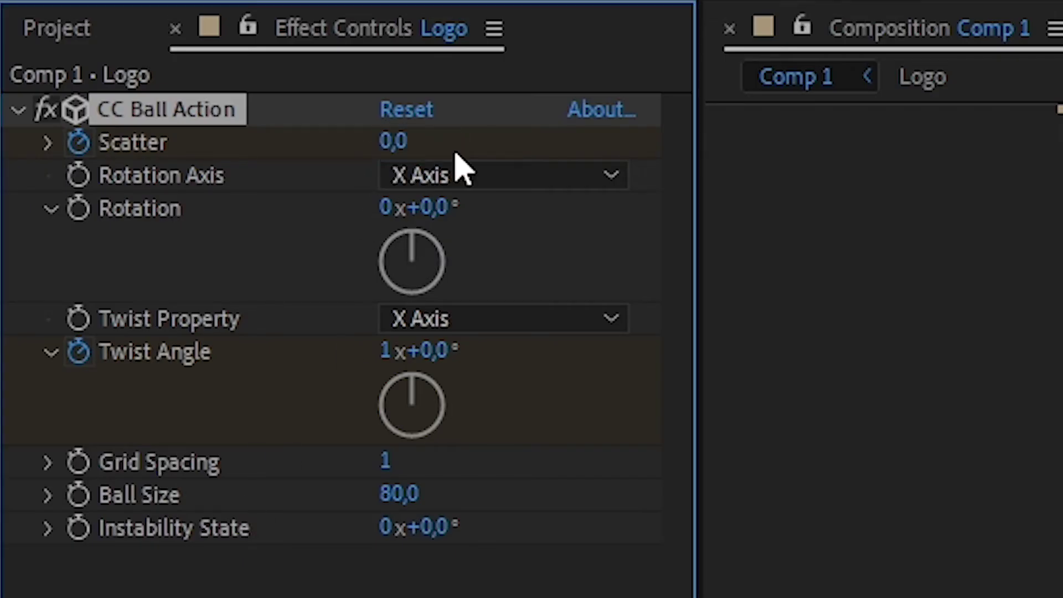
pyautogui.click(386, 350)
pyautogui.write('0')
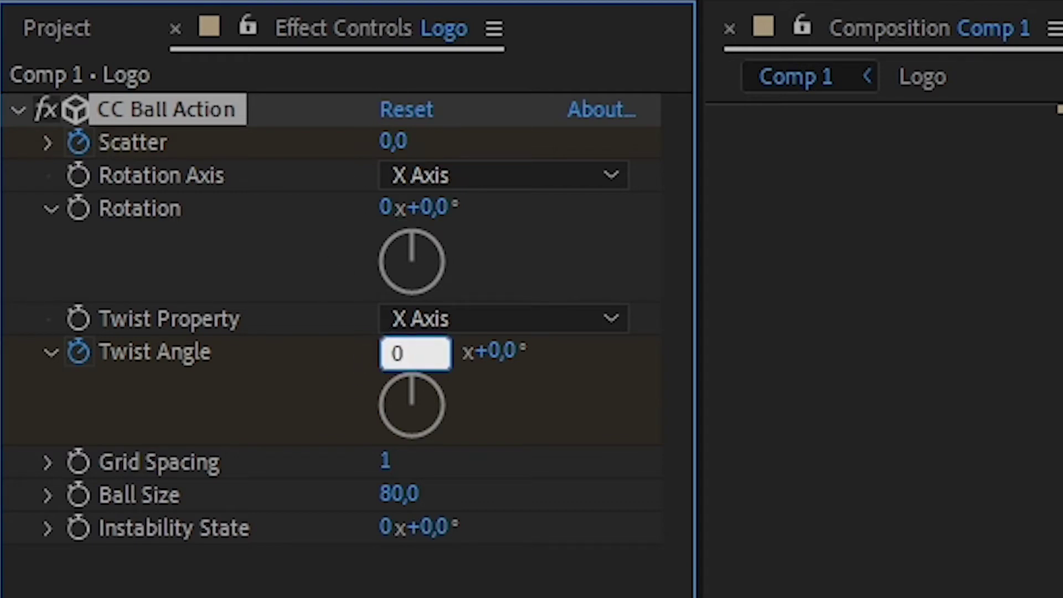
pyautogui.press('Return')
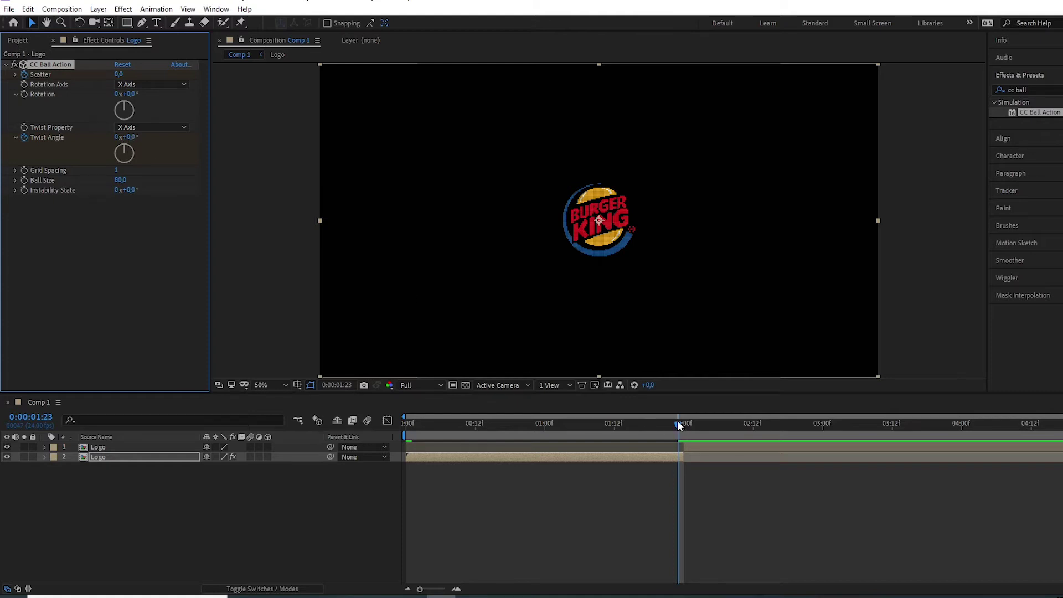
# - Preview the logo particle animation from the start of the composition
pyautogui.moveTo(679, 425); pyautogui.dragTo(398, 439)
pyautogui.click(598, 469)
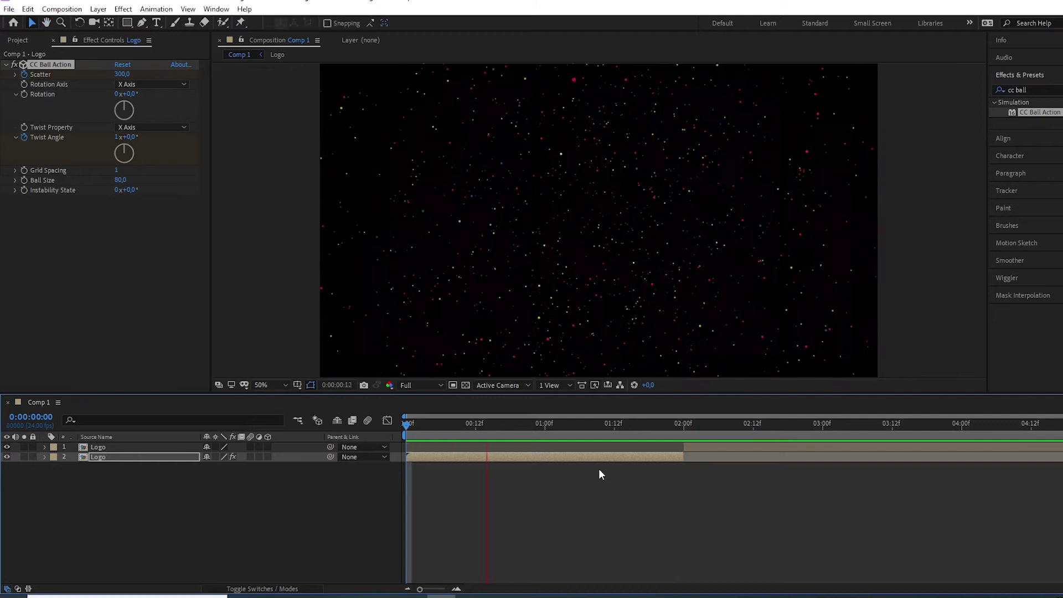
pyautogui.press('space')
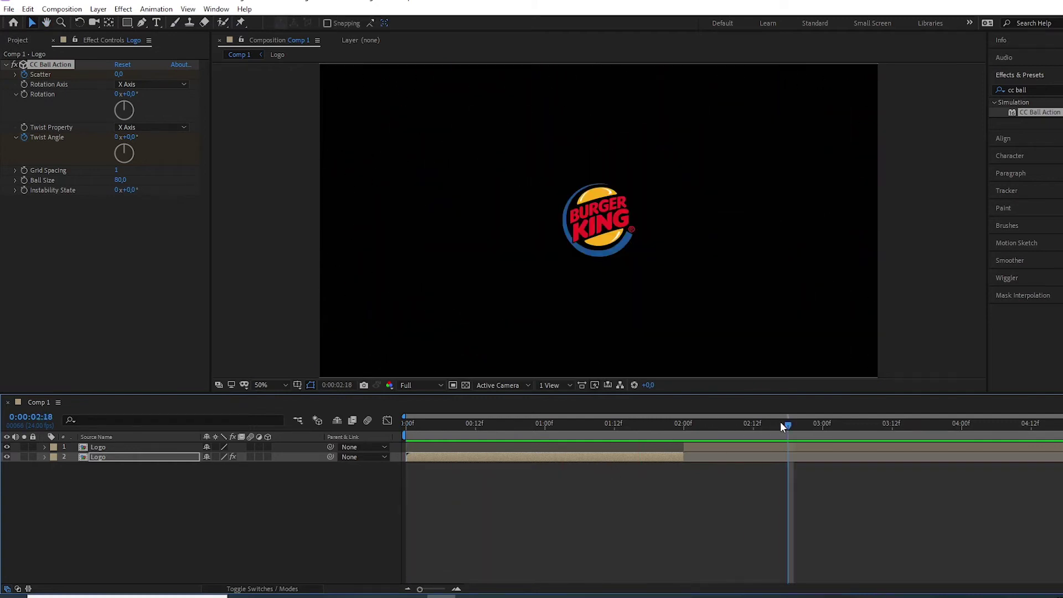
pyautogui.moveTo(779, 426); pyautogui.dragTo(398, 470)
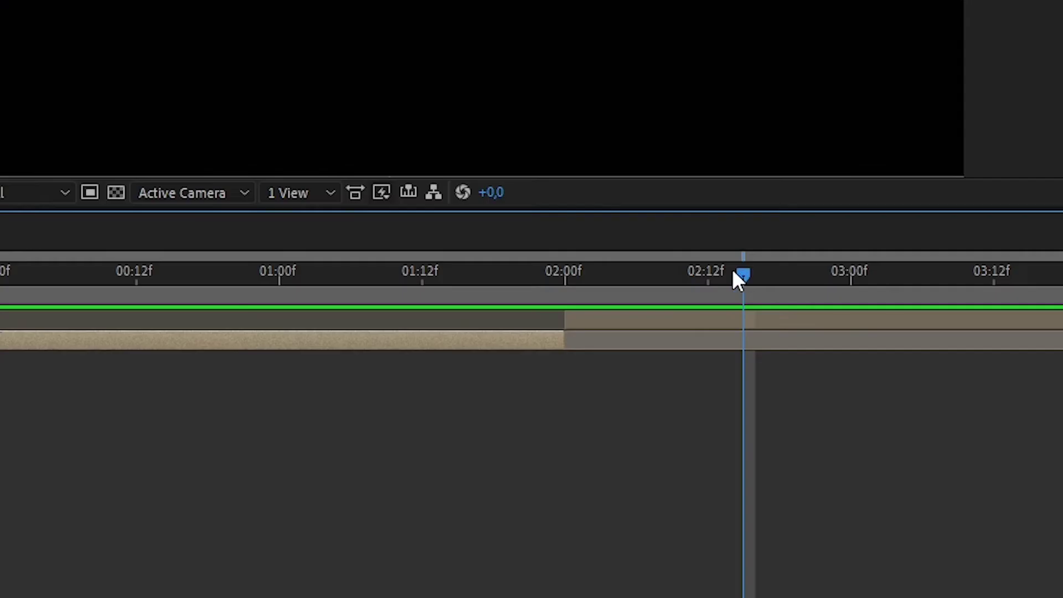
# - Make the upper Logo layer start five frames before 0:00:02:00, at 0:00:01:19
pyautogui.moveTo(768, 426); pyautogui.dragTo(686, 424)
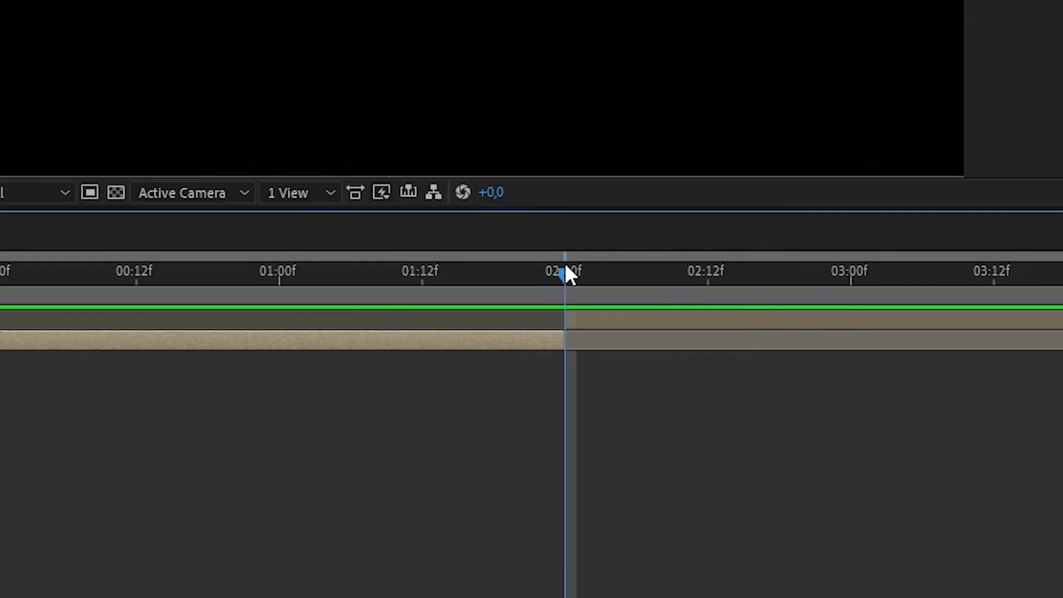
pyautogui.click(619, 322)
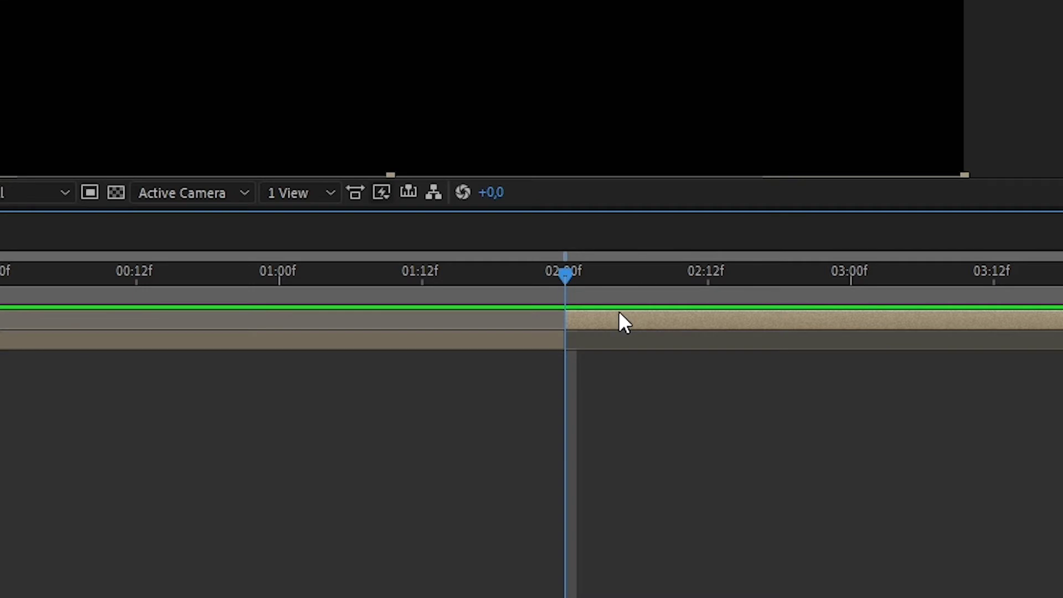
pyautogui.press('pageup')
pyautogui.press('pageup')
pyautogui.press('pageup')
pyautogui.press('pageup')
pyautogui.press('pageup')
pyautogui.moveTo(605, 320); pyautogui.dragTo(545, 319)
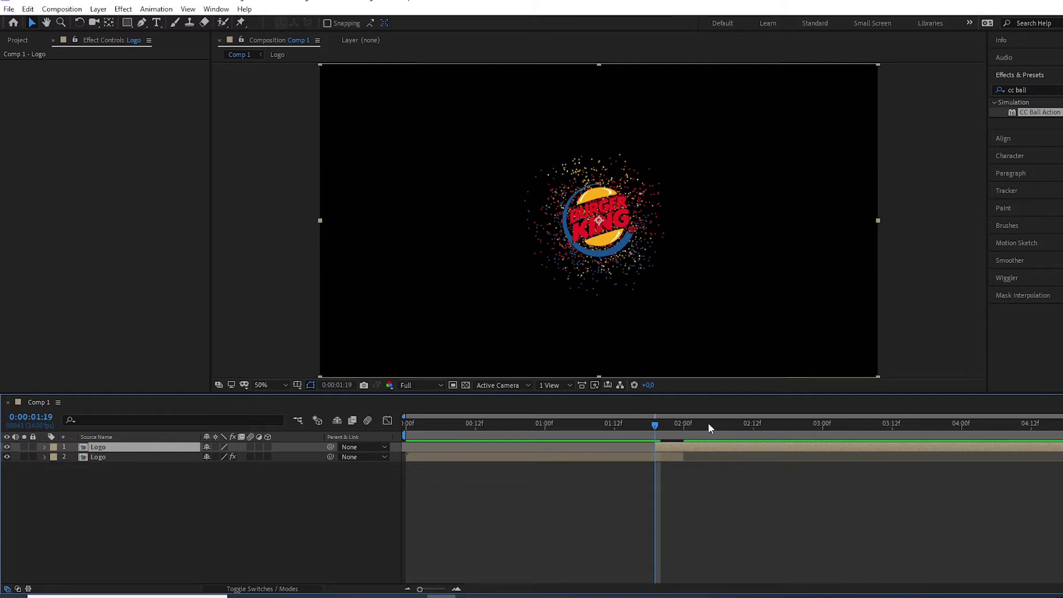
# - Solo the lower Logo layer and preview its particle animation from the beginning
pyautogui.click(25, 457)
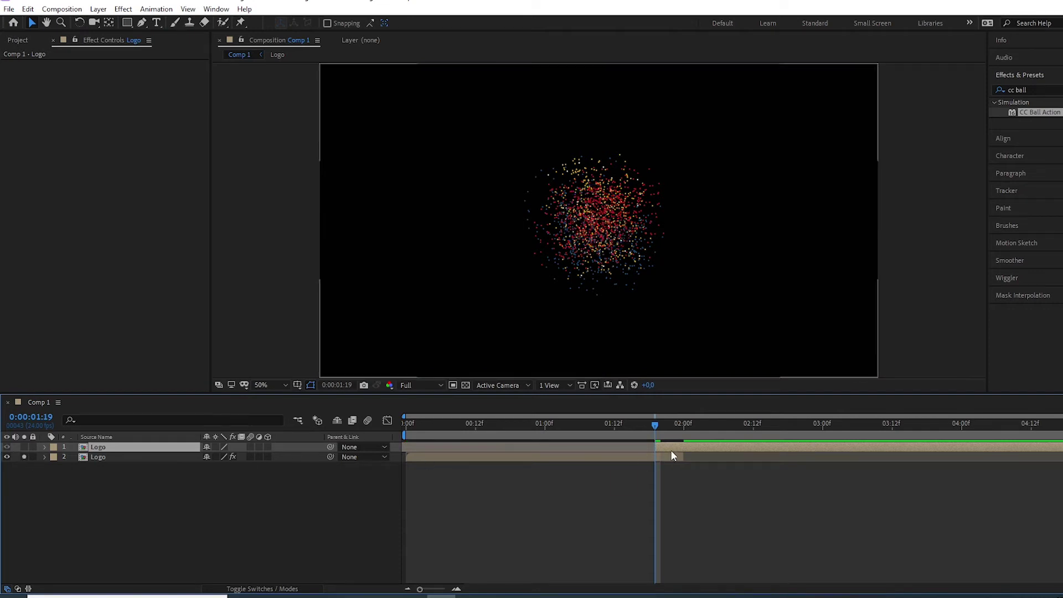
pyautogui.moveTo(653, 421); pyautogui.dragTo(407, 421)
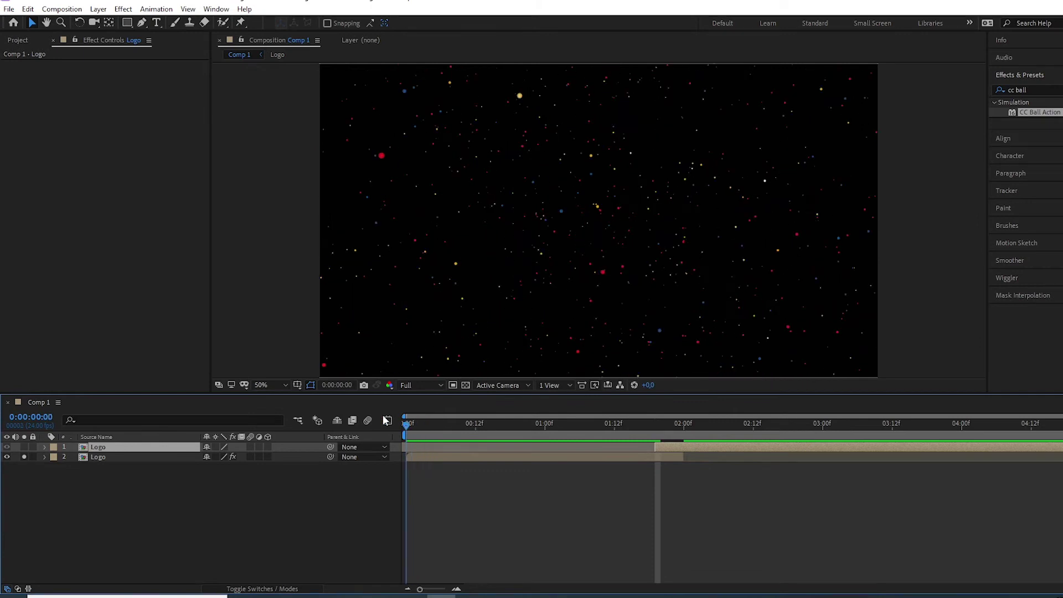
pyautogui.press('space')
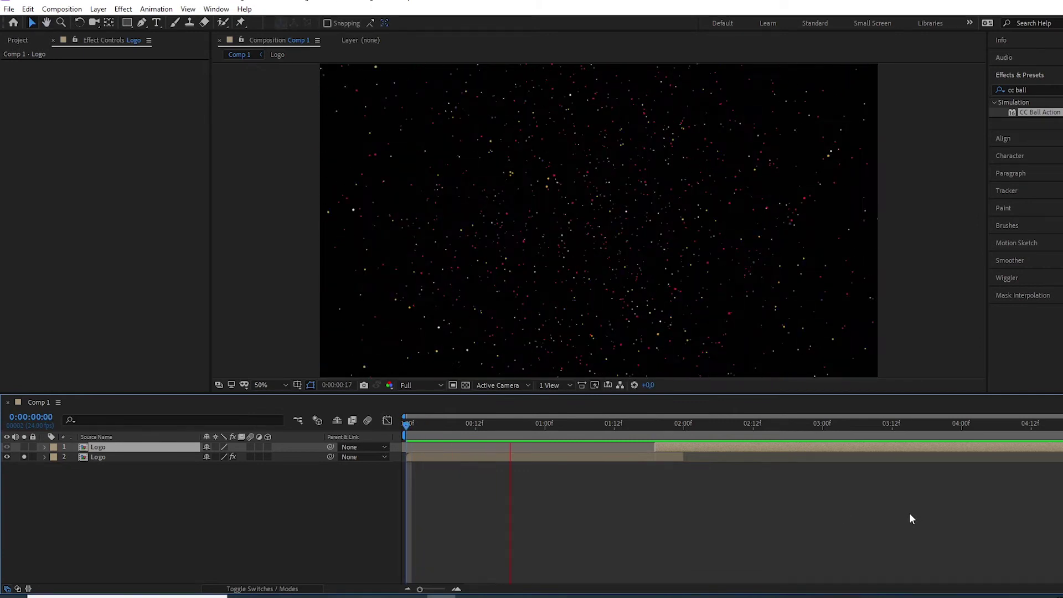
pyautogui.click(783, 424)
pyautogui.moveTo(783, 422); pyautogui.dragTo(399, 400)
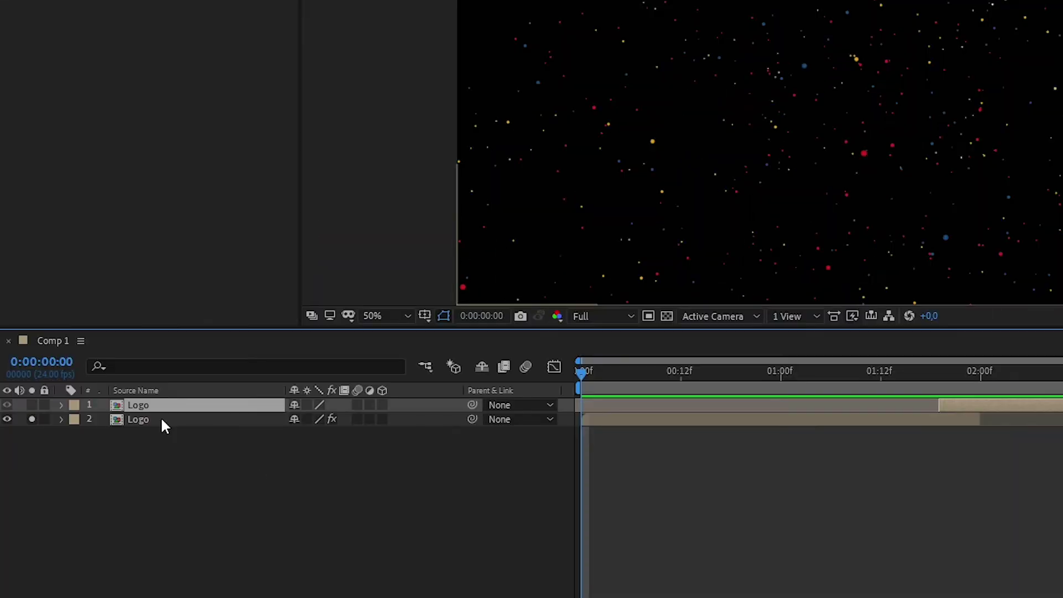
# - Keyframe the lower Logo layer's Opacity at 100% at 0:00:00:12 and again at 0:00:01:19
pyautogui.click(114, 458)
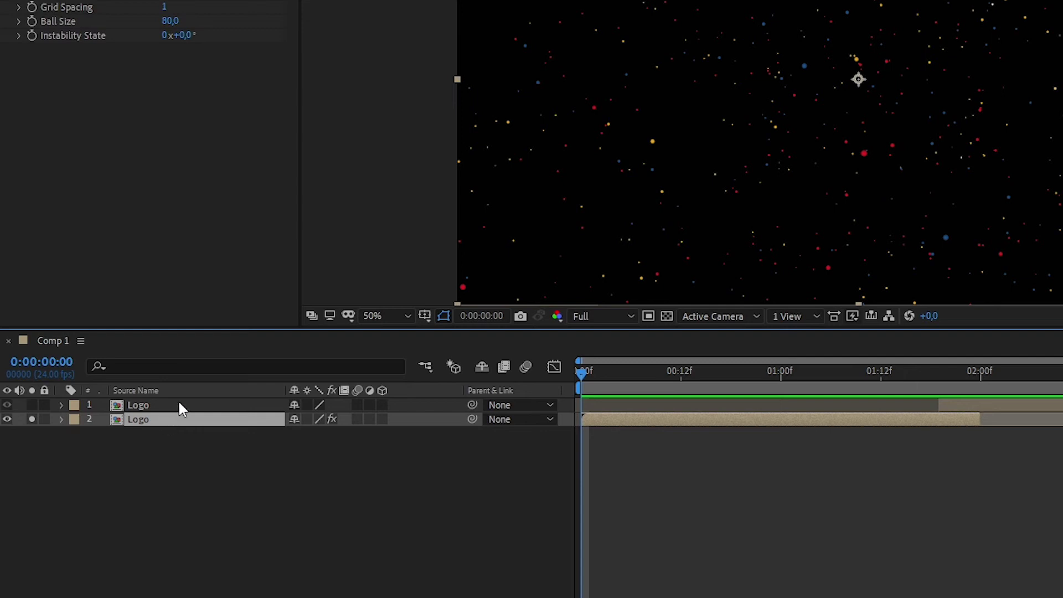
pyautogui.press('t')
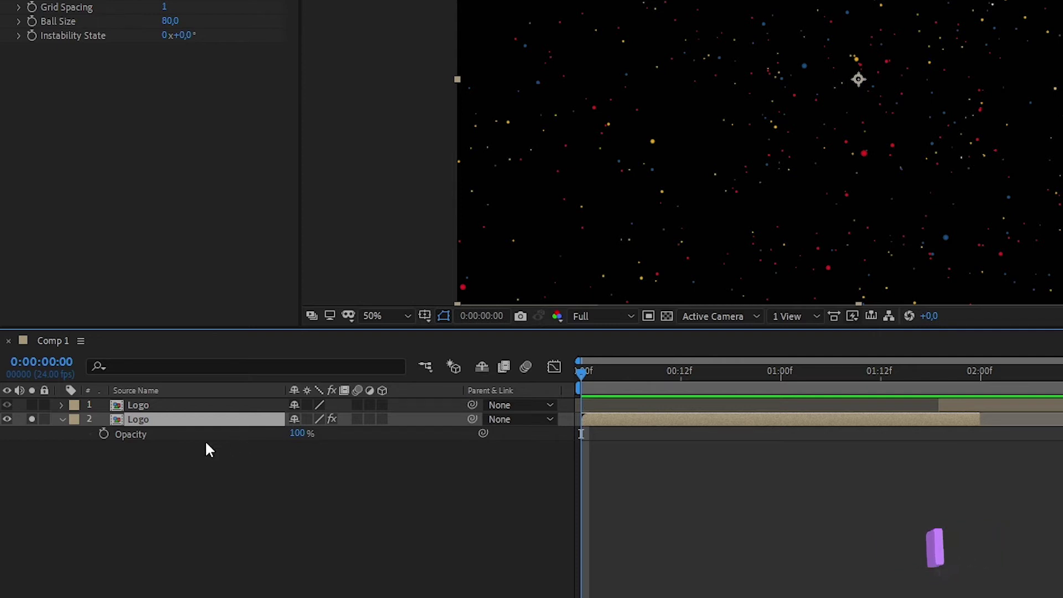
pyautogui.moveTo(581, 370); pyautogui.dragTo(681, 388)
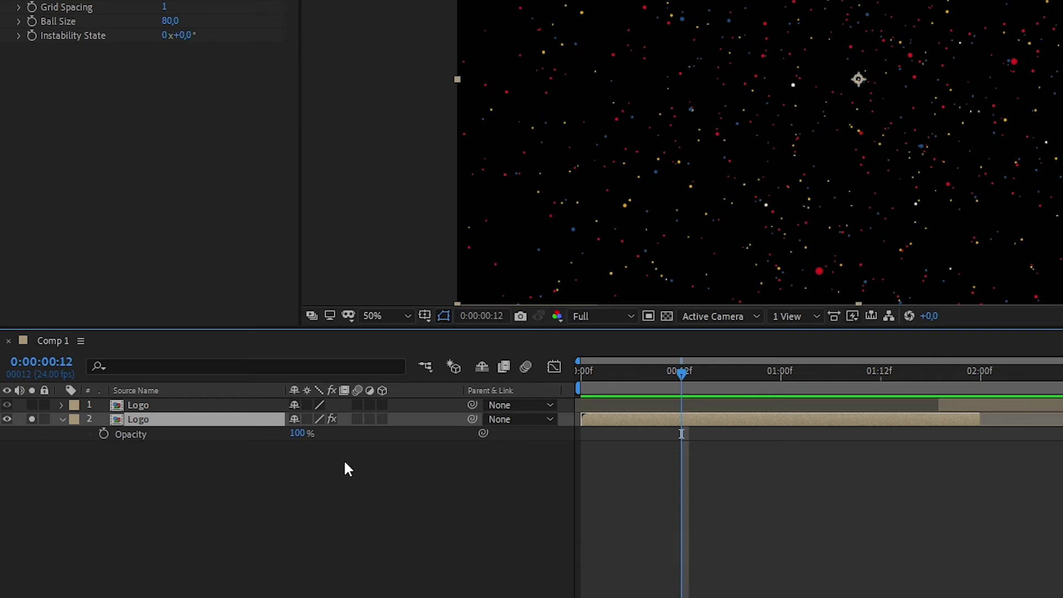
pyautogui.click(102, 434)
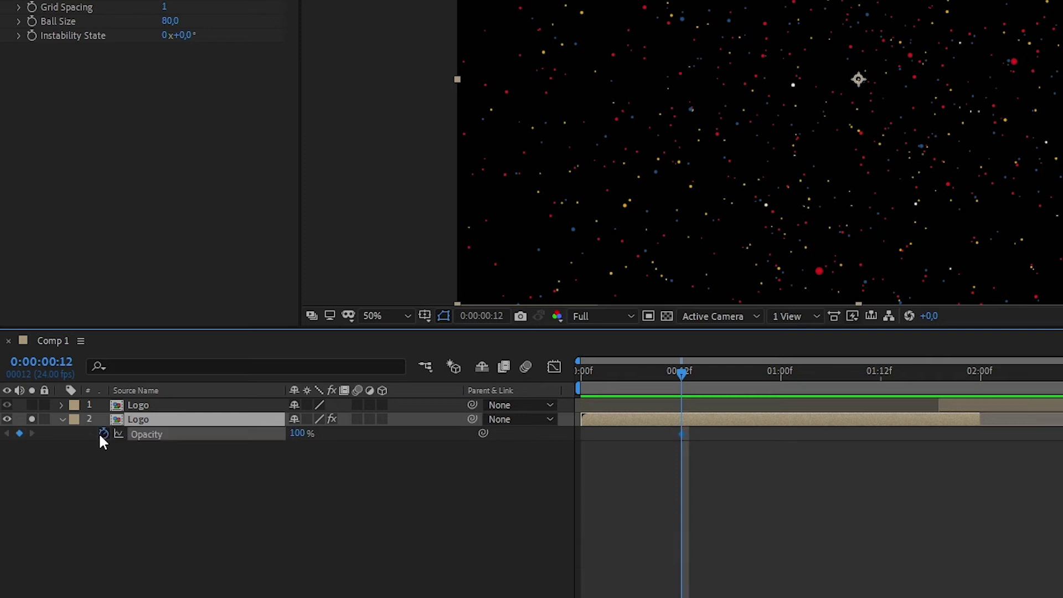
pyautogui.moveTo(678, 378); pyautogui.dragTo(935, 424)
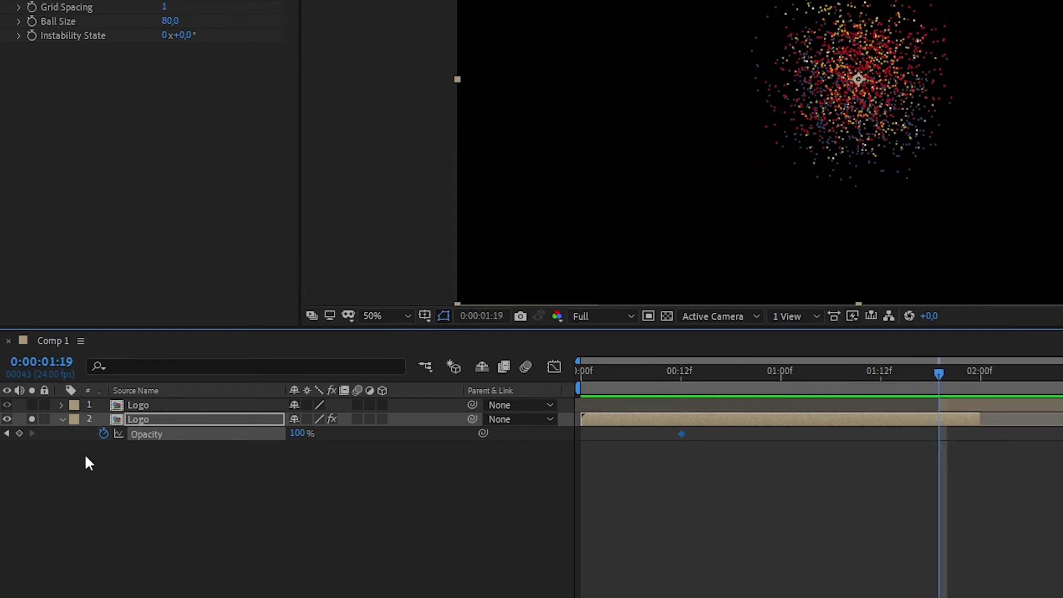
pyautogui.click(20, 434)
# - Set the lower Logo layer's Opacity to 0% at 0:00:02:00 and at 0:00:00:00 so it fades in and out
pyautogui.moveTo(940, 372); pyautogui.dragTo(980, 387)
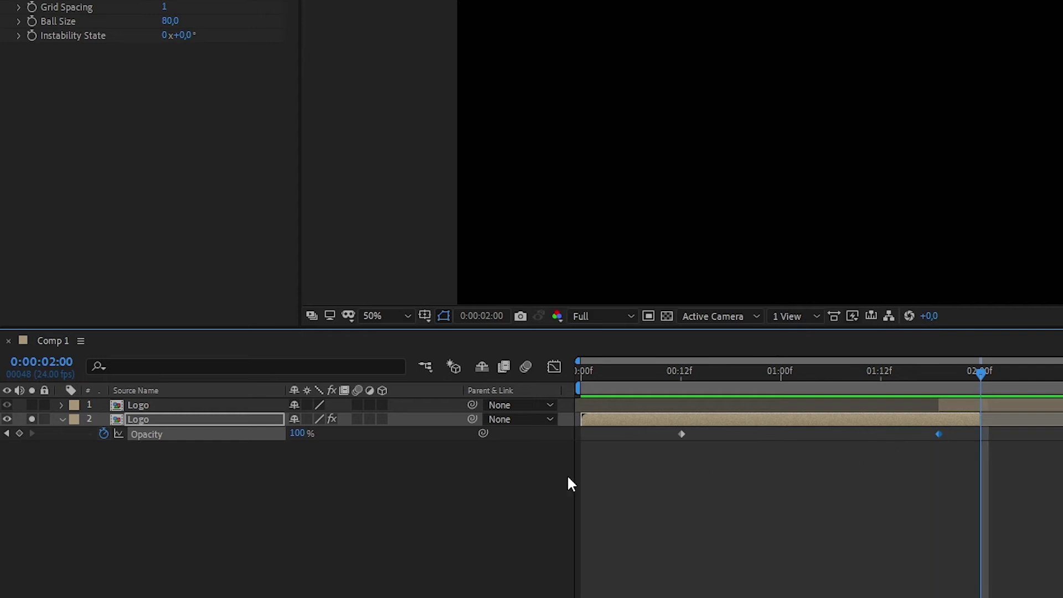
pyautogui.click(297, 434)
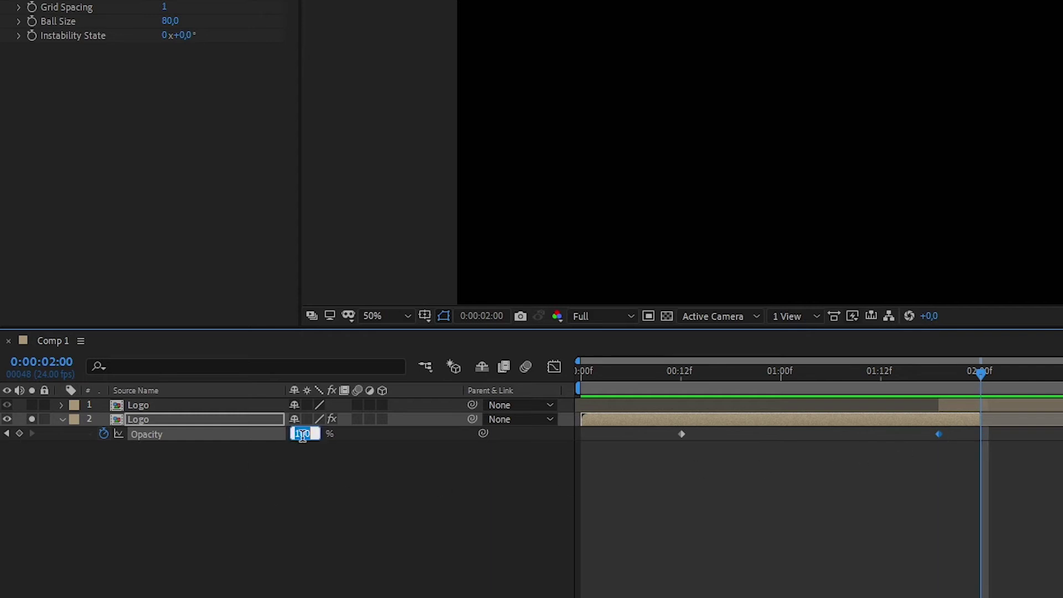
pyautogui.write('0')
pyautogui.press('Return')
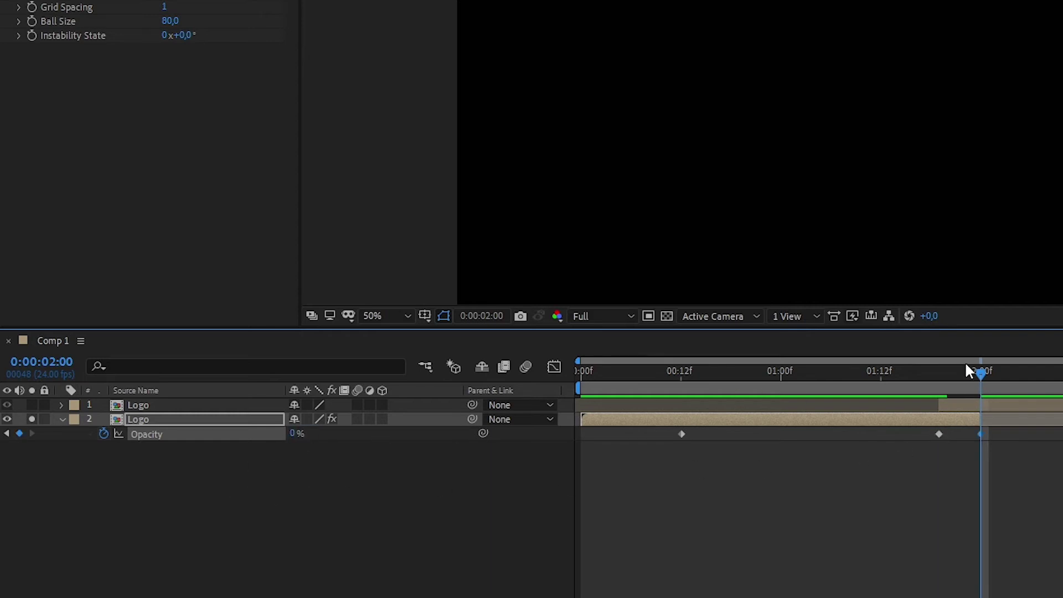
pyautogui.moveTo(984, 374); pyautogui.dragTo(531, 413)
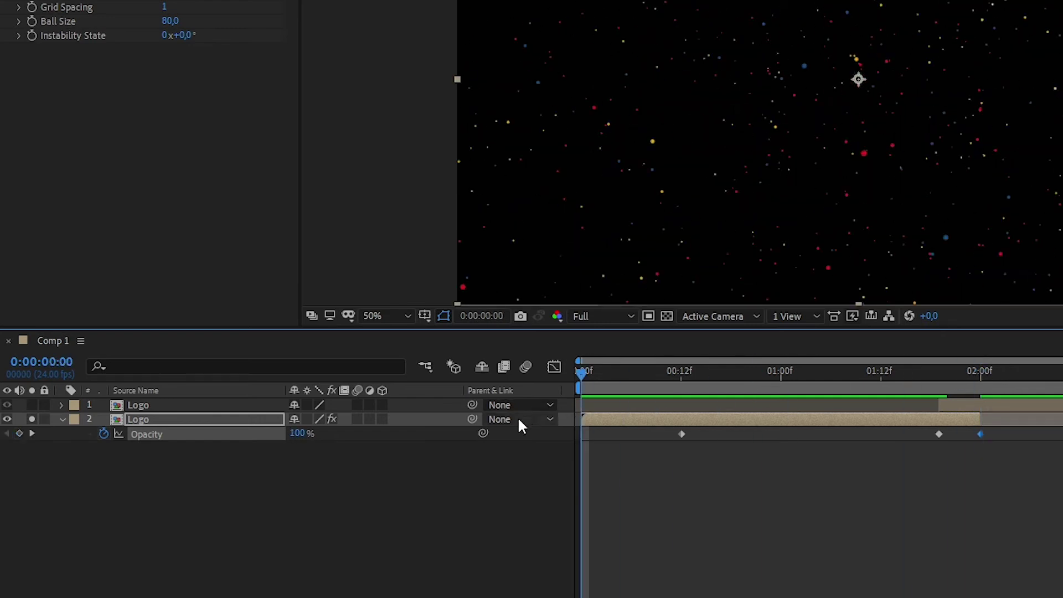
pyautogui.click(296, 434)
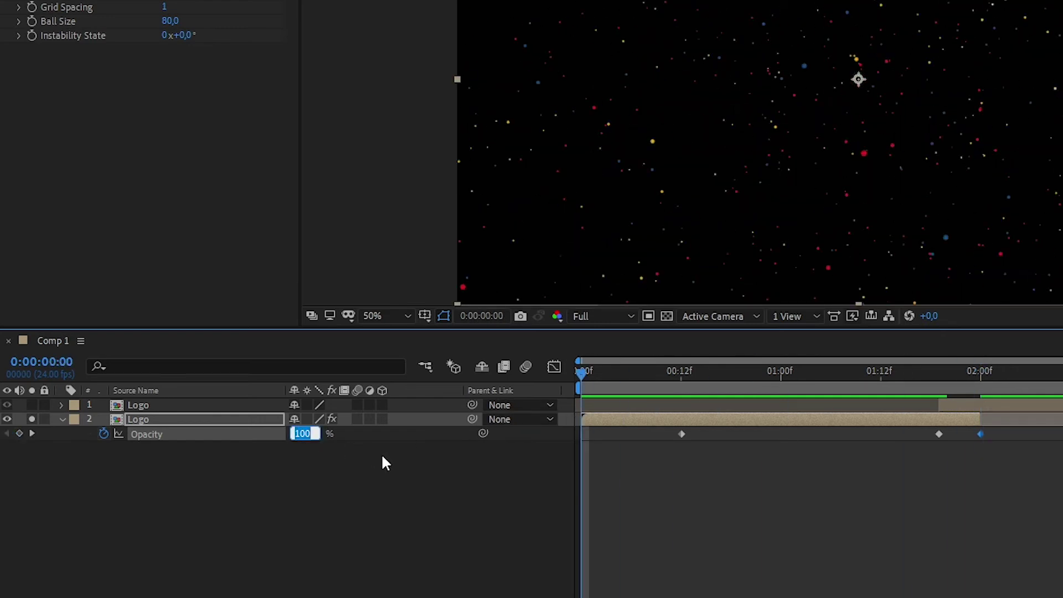
pyautogui.write('0')
pyautogui.press('Return')
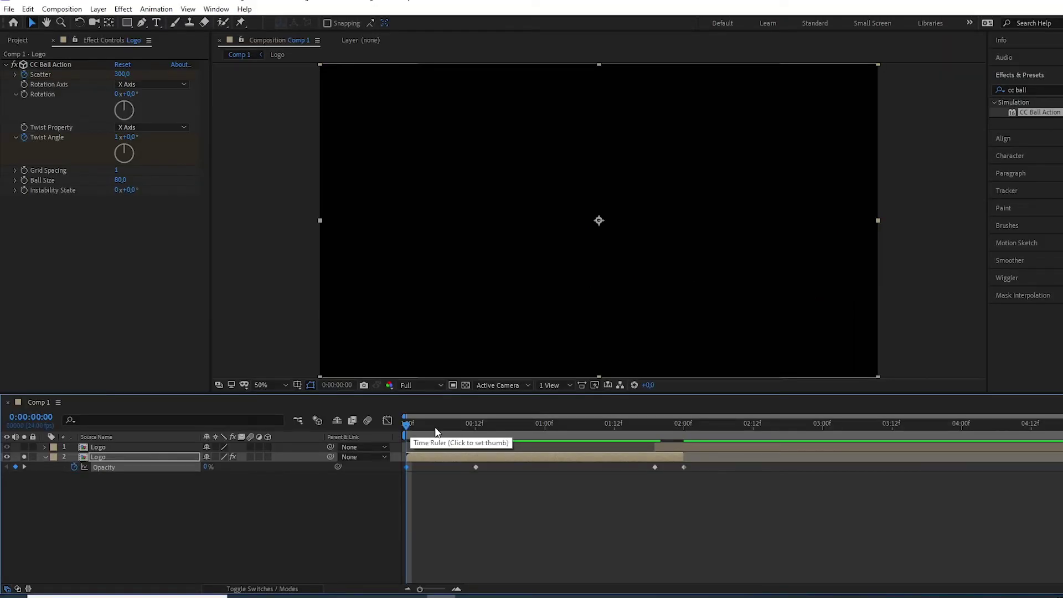
# - Fade in the upper Logo layer by keyframing its Opacity at 100% at 0:00:02:00 and 0% at 0:00:01:19
pyautogui.click(681, 446)
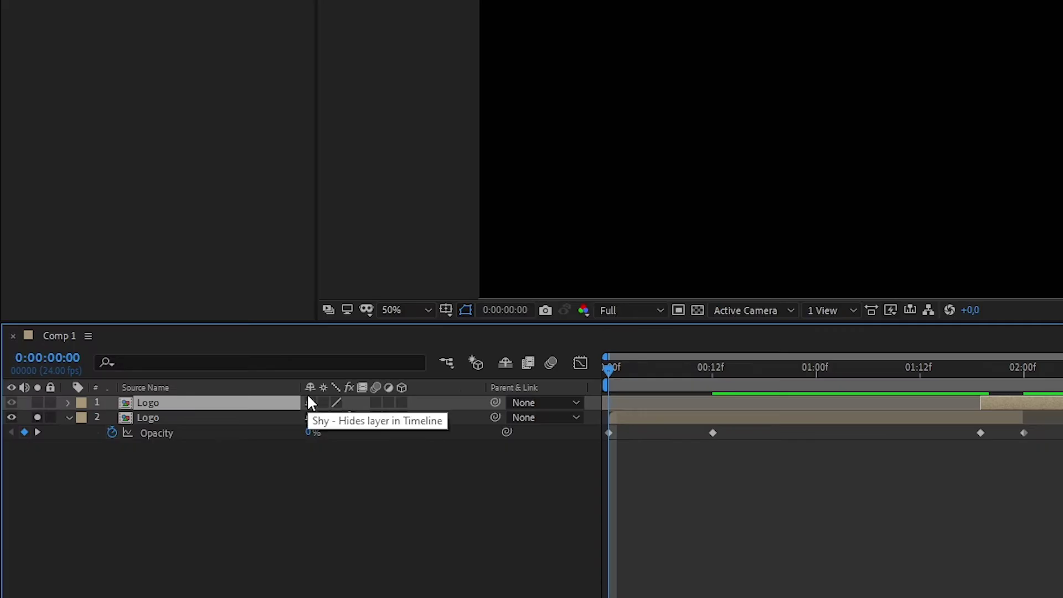
pyautogui.press('t')
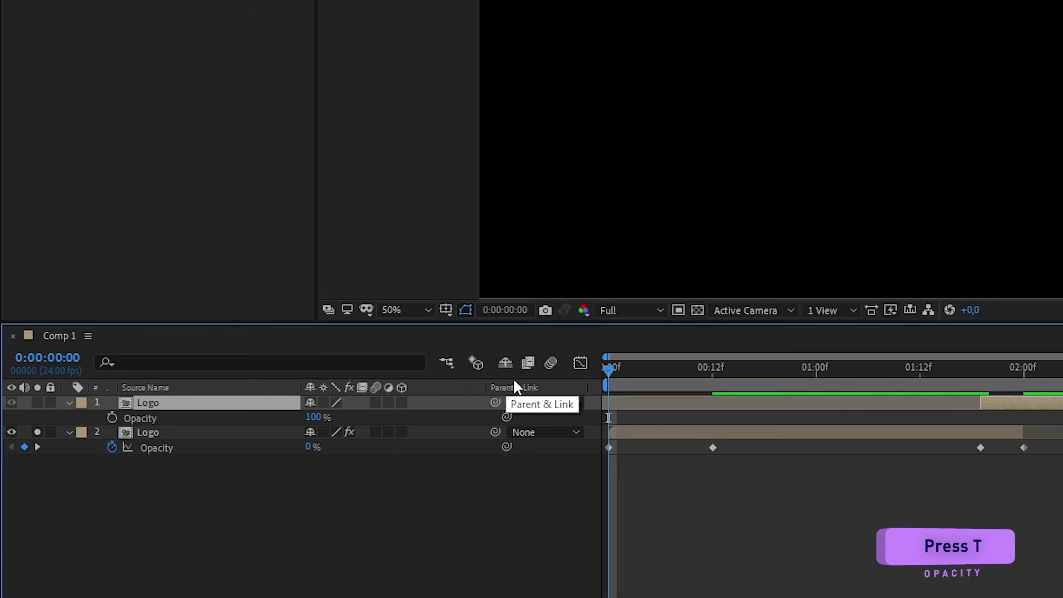
pyautogui.moveTo(608, 370); pyautogui.dragTo(1023, 373)
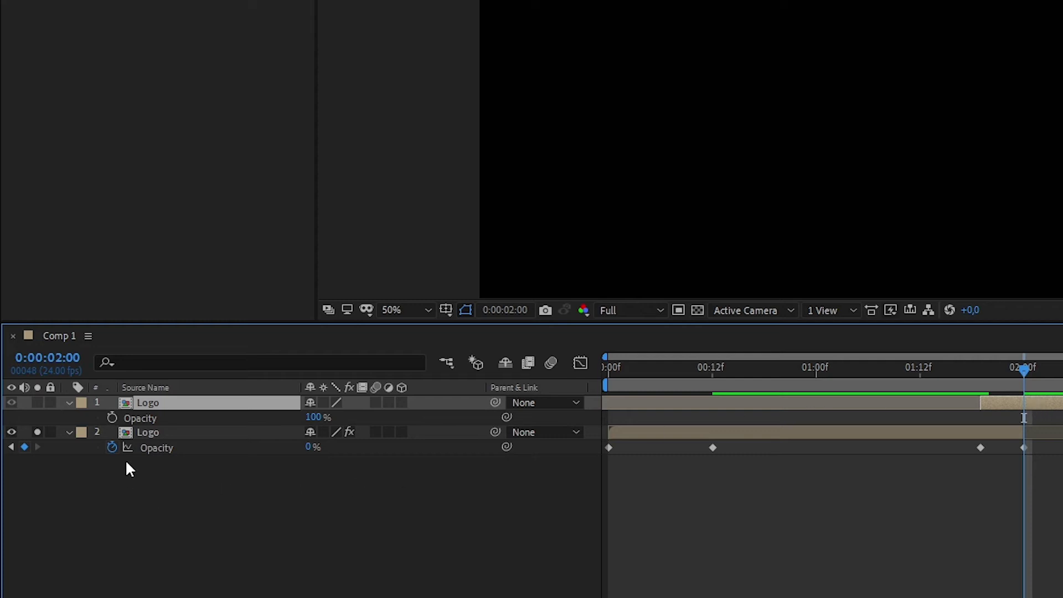
pyautogui.click(112, 418)
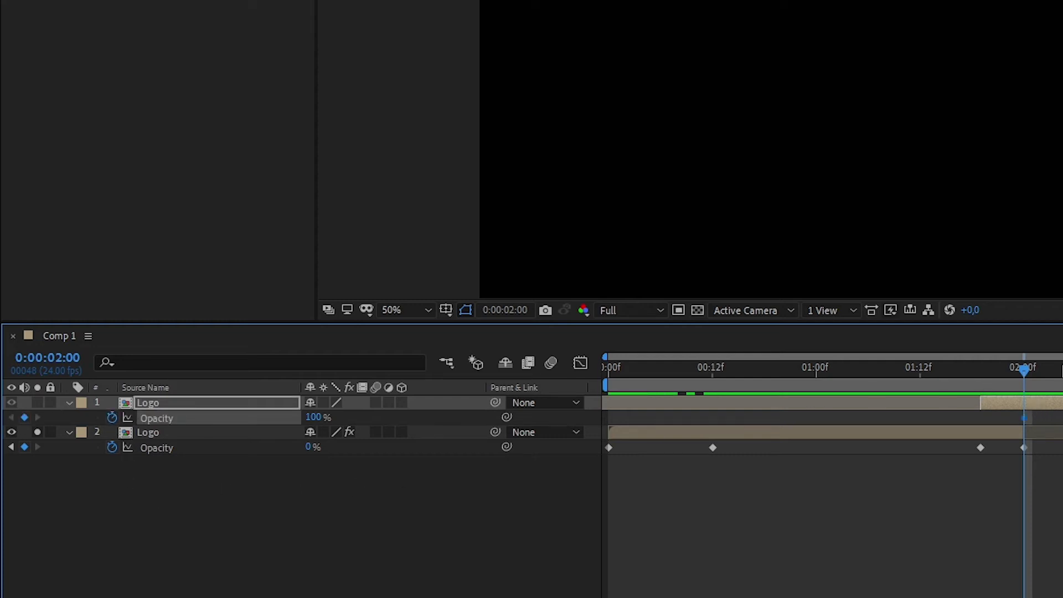
pyautogui.moveTo(1028, 366); pyautogui.dragTo(983, 369)
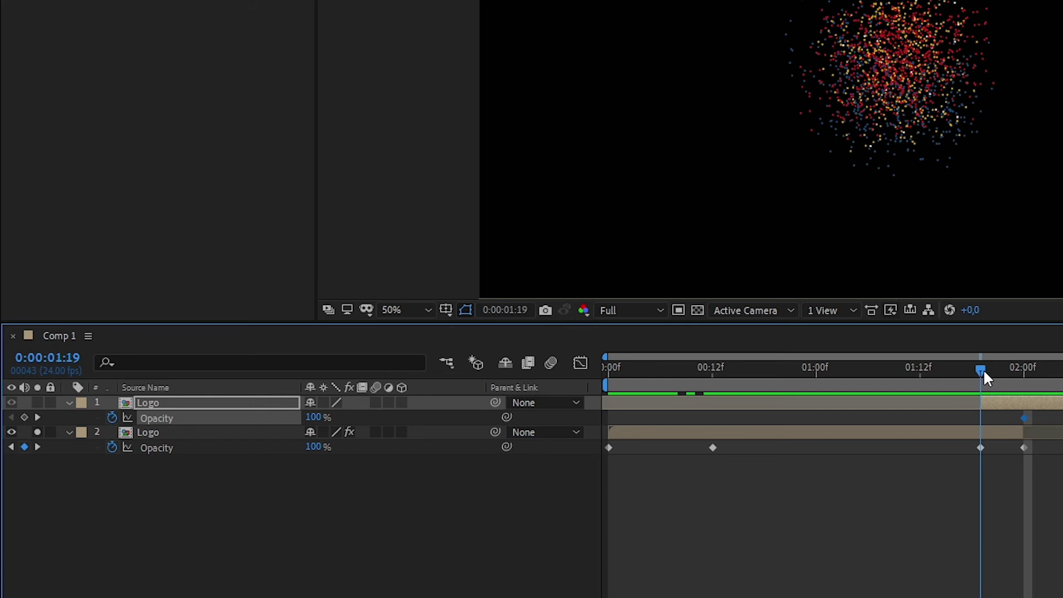
pyautogui.click(314, 417)
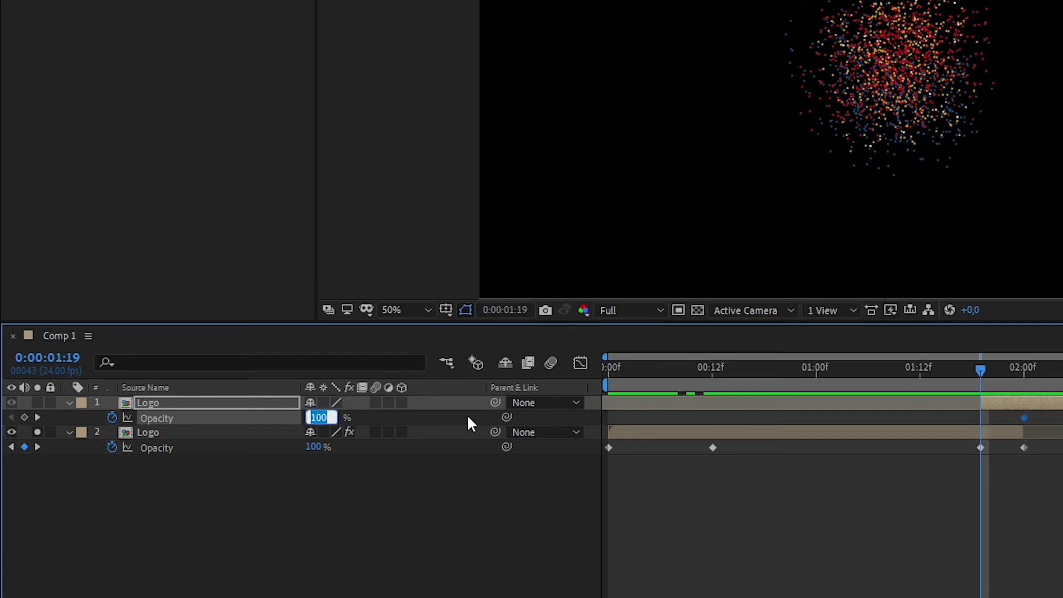
pyautogui.write('0')
pyautogui.press('Return')
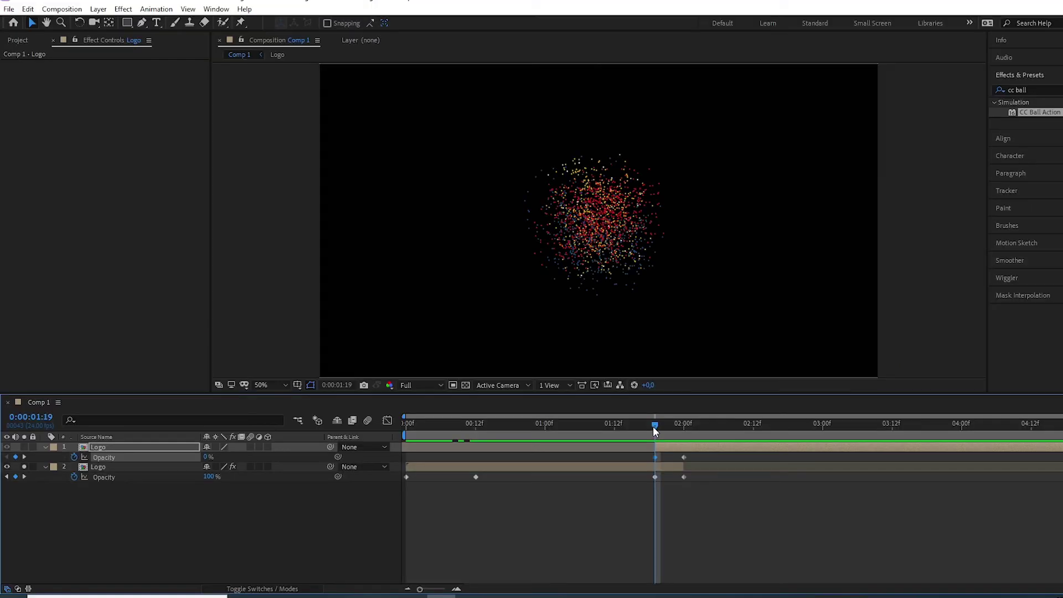
pyautogui.moveTo(656, 431)
pyautogui.mouseDown()
pyautogui.moveTo(707, 428)
pyautogui.moveTo(670, 433)
pyautogui.mouseUp()
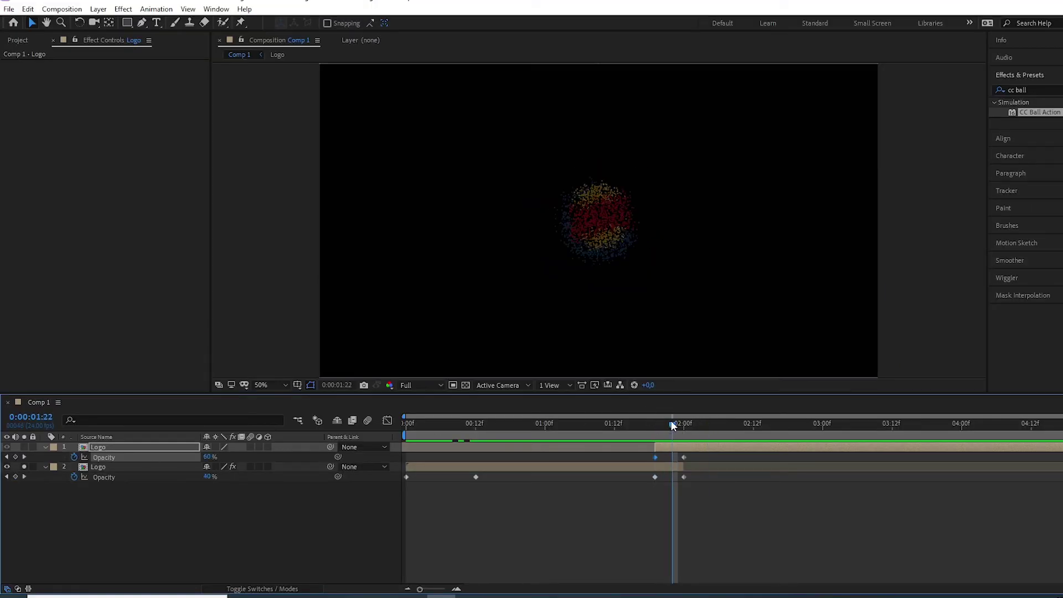
# - Solo the upper Logo layer as well and preview the crossfade from particles to clean logo from the beginning
pyautogui.moveTo(673, 421)
pyautogui.mouseDown()
pyautogui.moveTo(650, 423)
pyautogui.moveTo(732, 423)
pyautogui.moveTo(684, 428)
pyautogui.mouseUp()
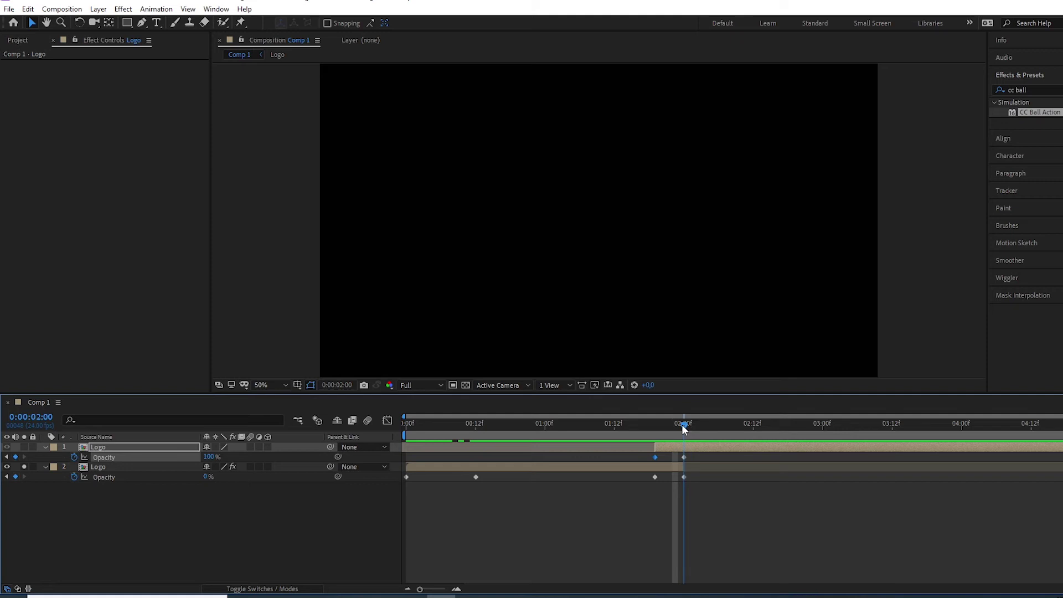
pyautogui.click(24, 447)
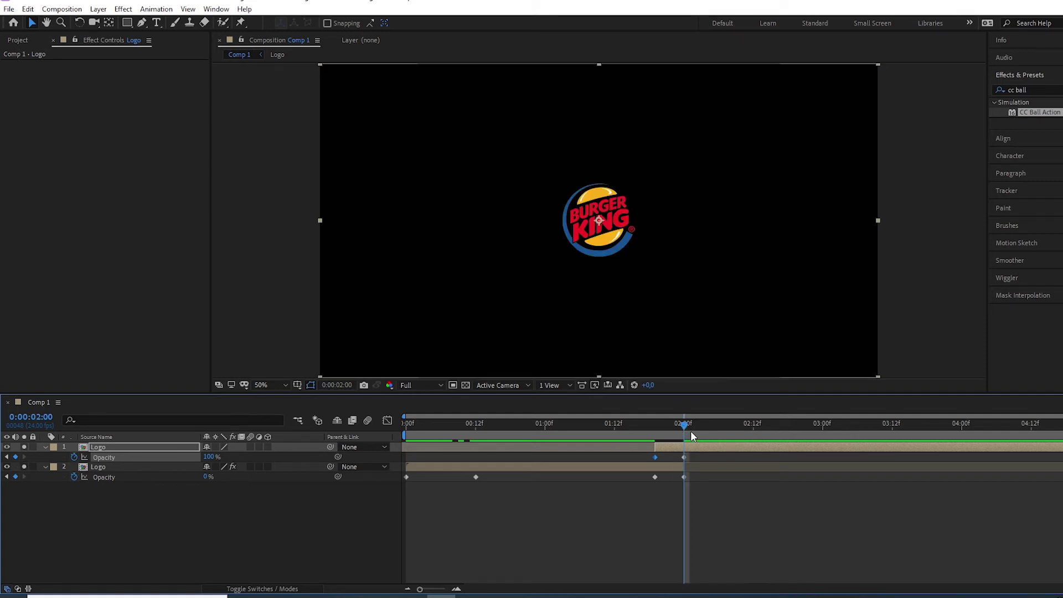
pyautogui.moveTo(685, 427); pyautogui.dragTo(344, 427)
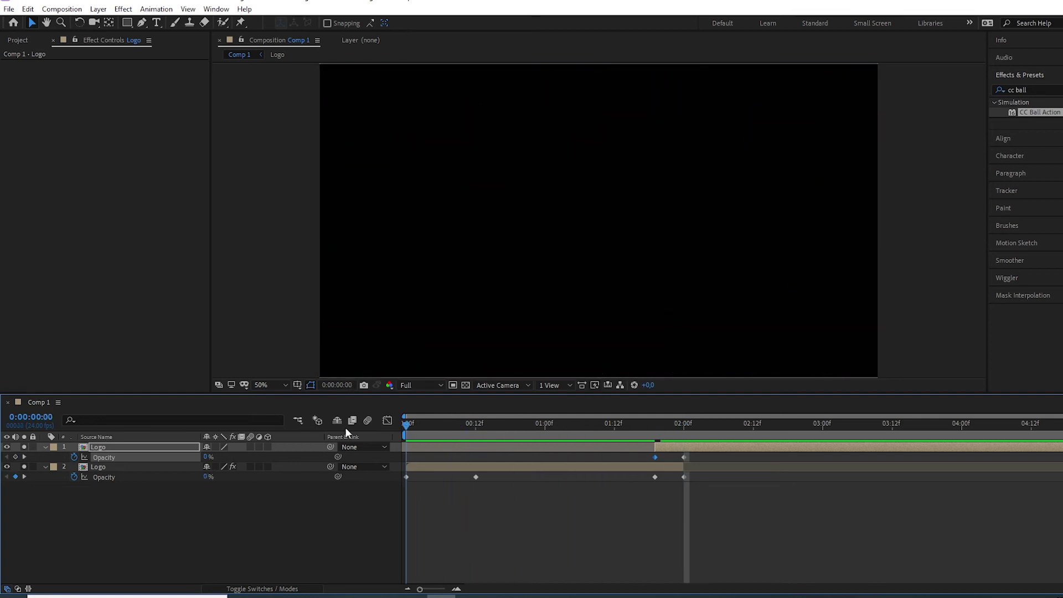
pyautogui.press('space')
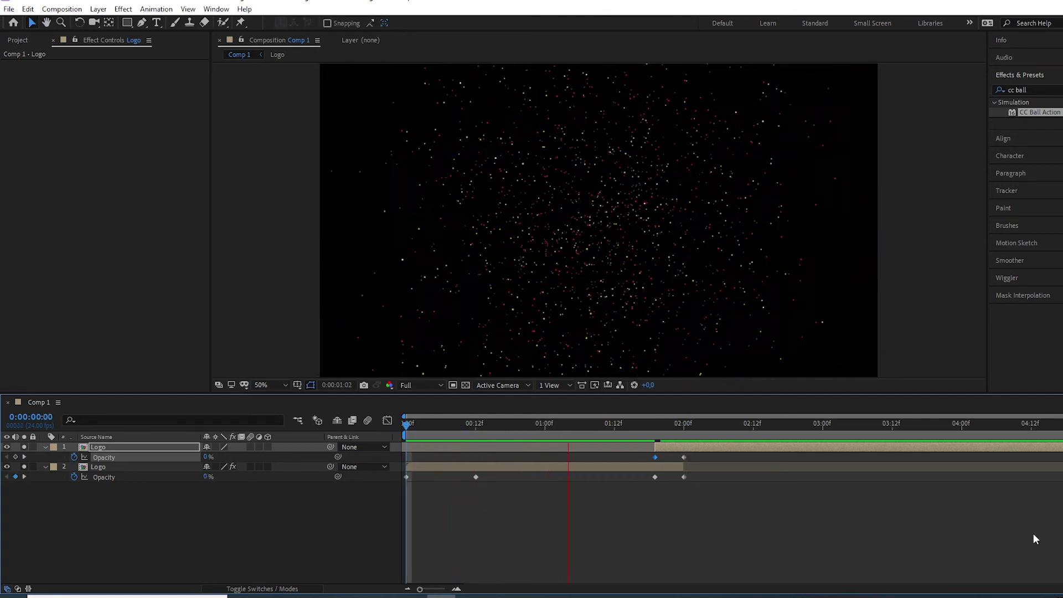
pyautogui.click(834, 424)
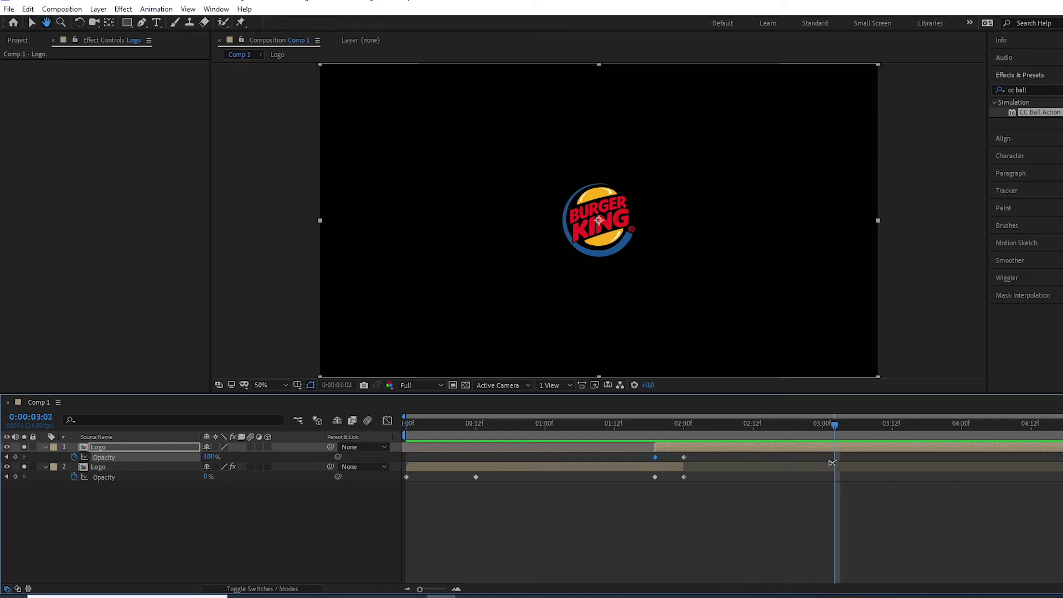
pyautogui.press('Home')
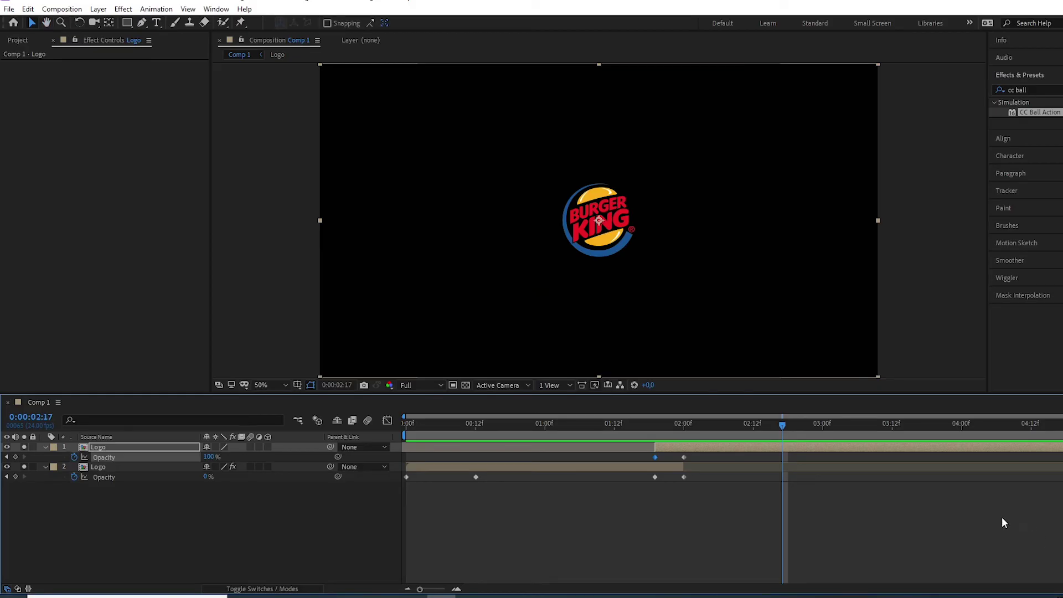
# - Keyframe the upper Logo layer's Scale at 100% at 0:00:01:19 and 120% at 0:00:02:05
pyautogui.moveTo(783, 423); pyautogui.dragTo(656, 425)
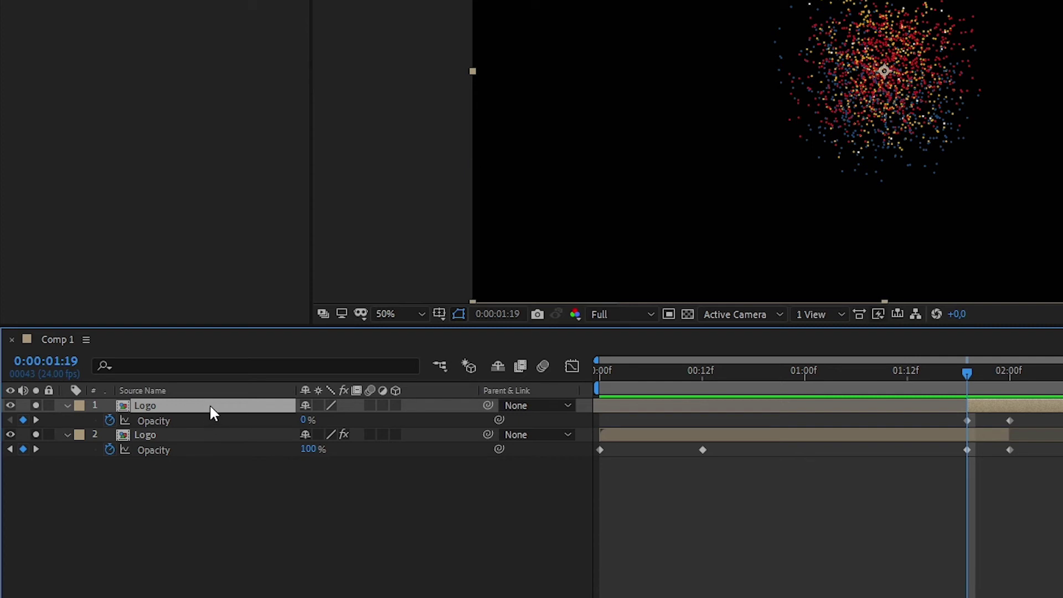
pyautogui.press('s')
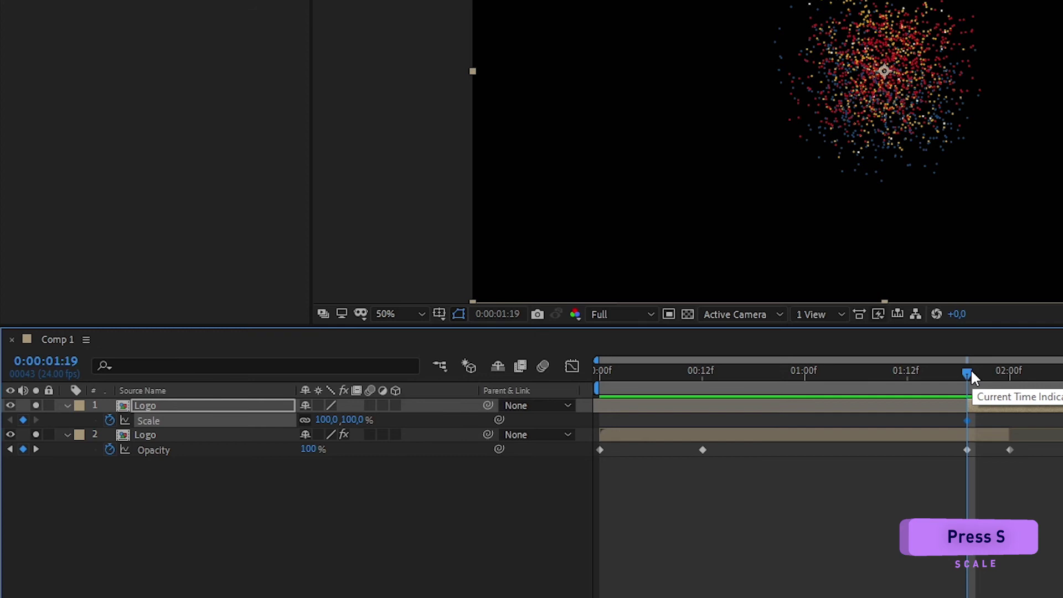
pyautogui.moveTo(968, 371); pyautogui.dragTo(1010, 374)
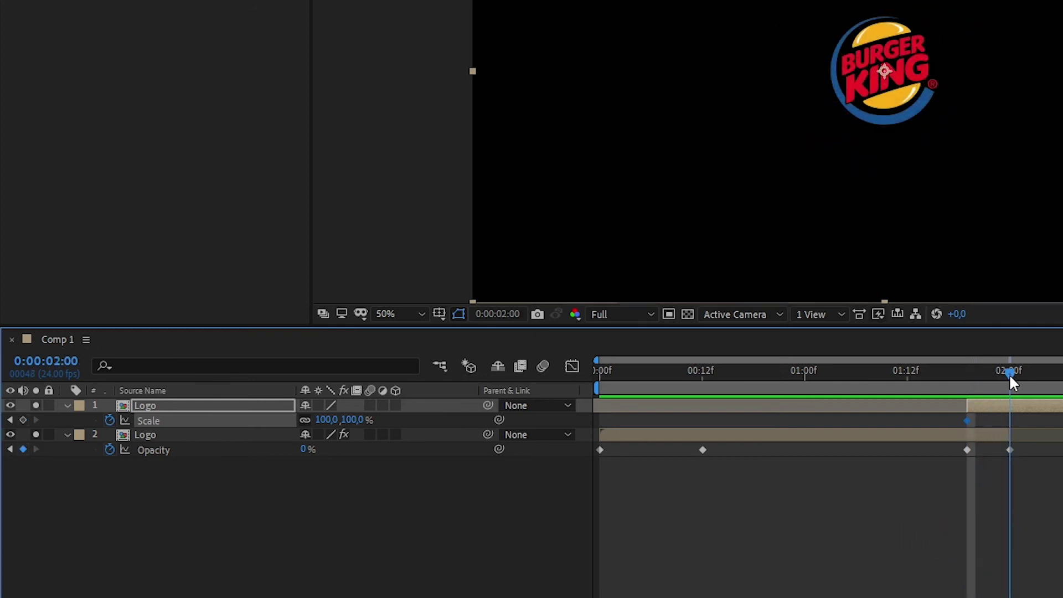
pyautogui.press('space')
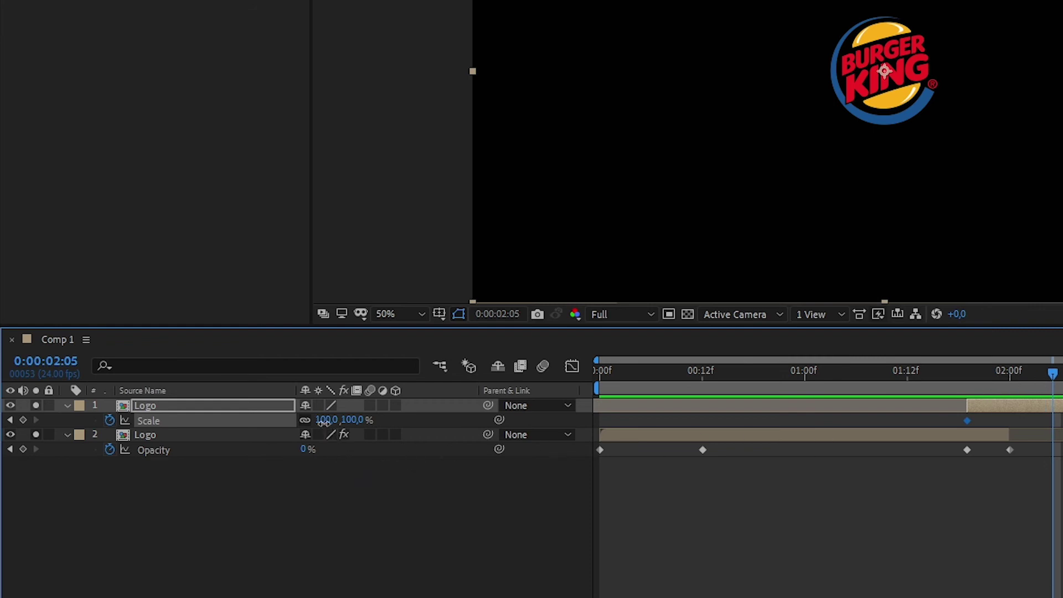
pyautogui.click(326, 420)
pyautogui.write('120')
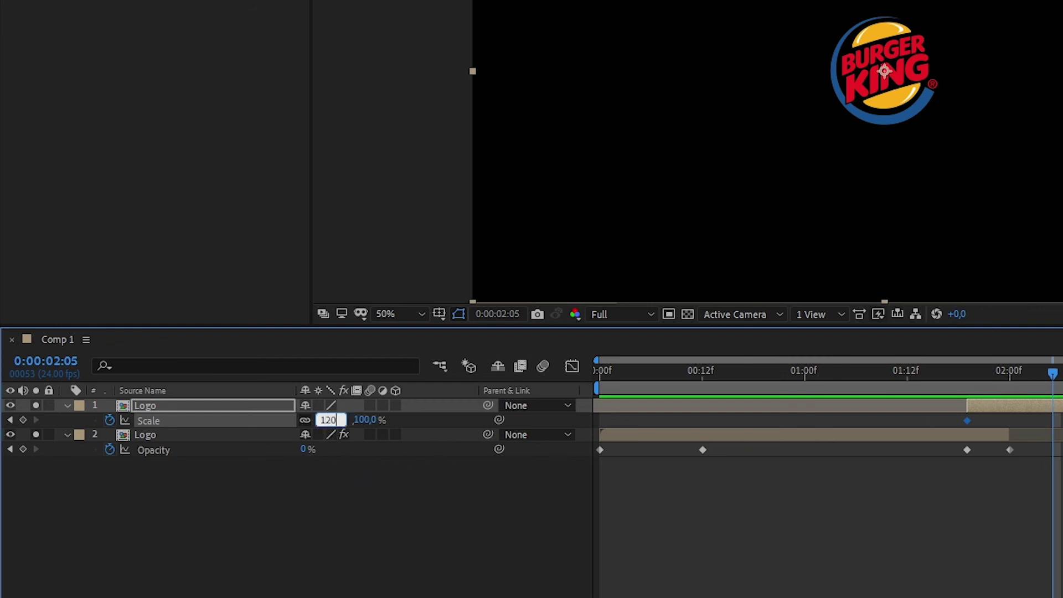
pyautogui.press('Return')
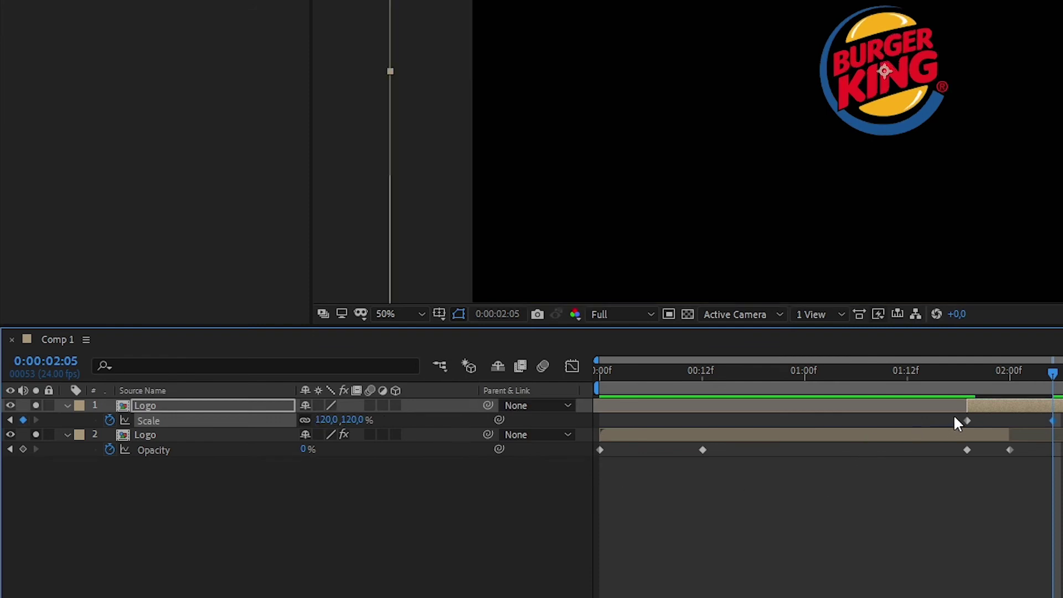
# - Apply Easy Ease to both Scale keyframes, reshape the speed graph to peak early and settle gradually, and preview the animation
pyautogui.moveTo(956, 418); pyautogui.dragTo(1060, 427)
pyautogui.press('F9')
pyautogui.click(572, 367)
pyautogui.moveTo(1024, 545); pyautogui.dragTo(1011, 575)
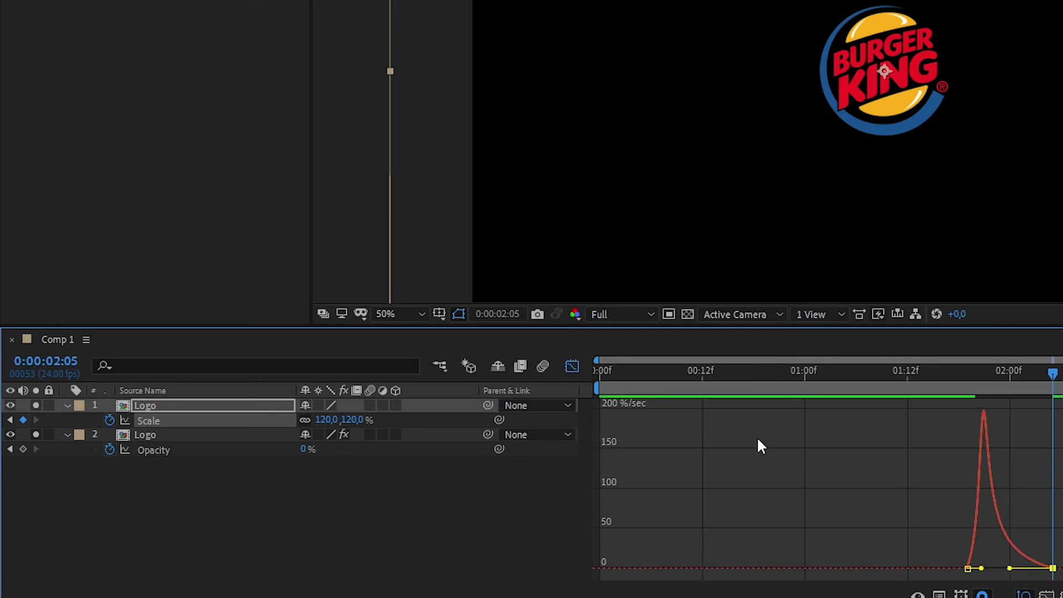
pyautogui.click(572, 368)
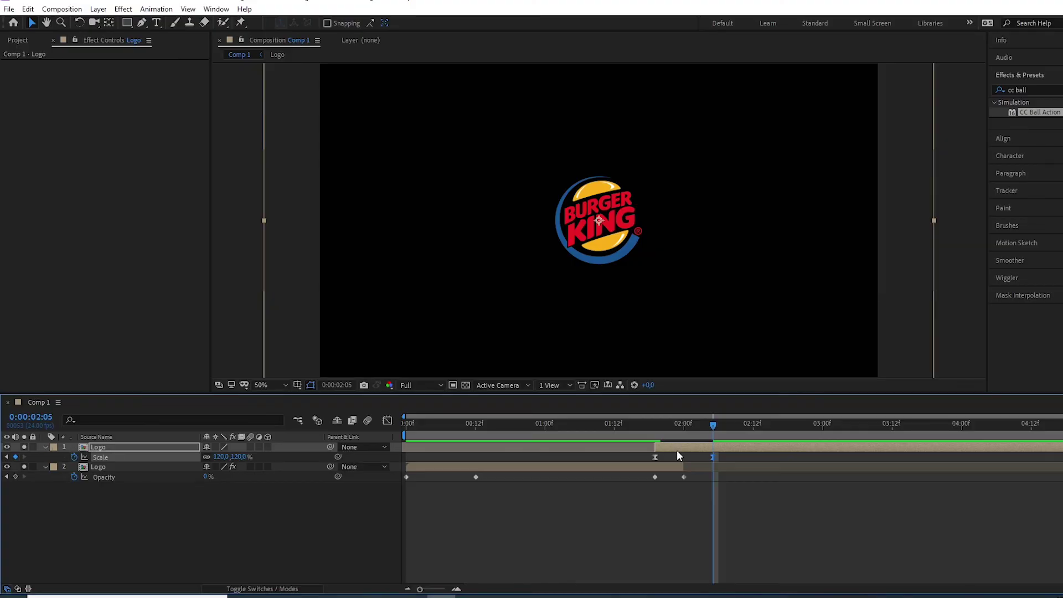
pyautogui.moveTo(716, 422); pyautogui.dragTo(287, 434)
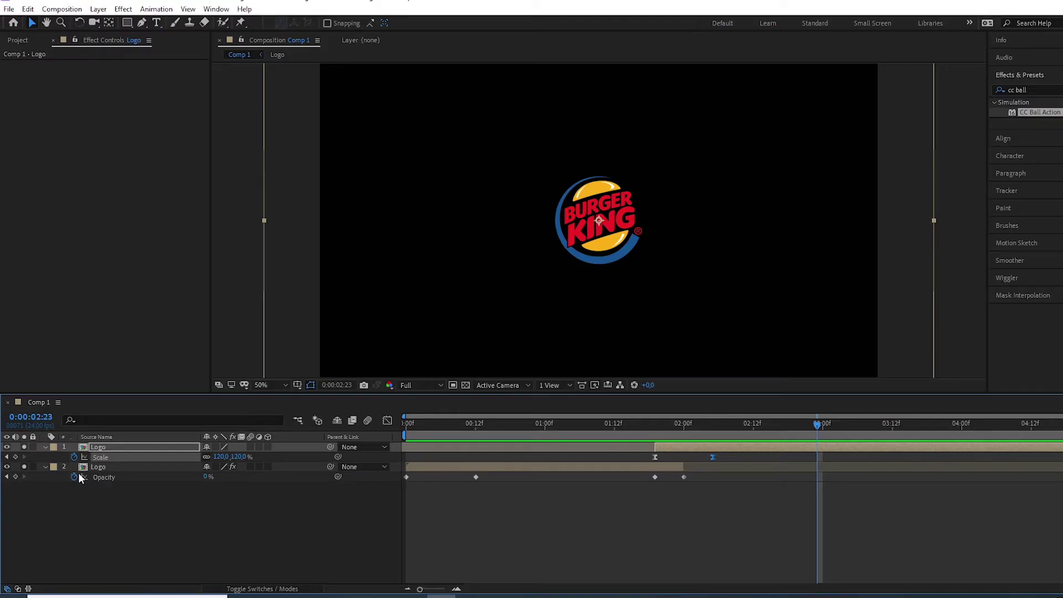
# - Collapse the properties of both Logo layers and turn off their solo switches
pyautogui.click(44, 448)
pyautogui.click(45, 458)
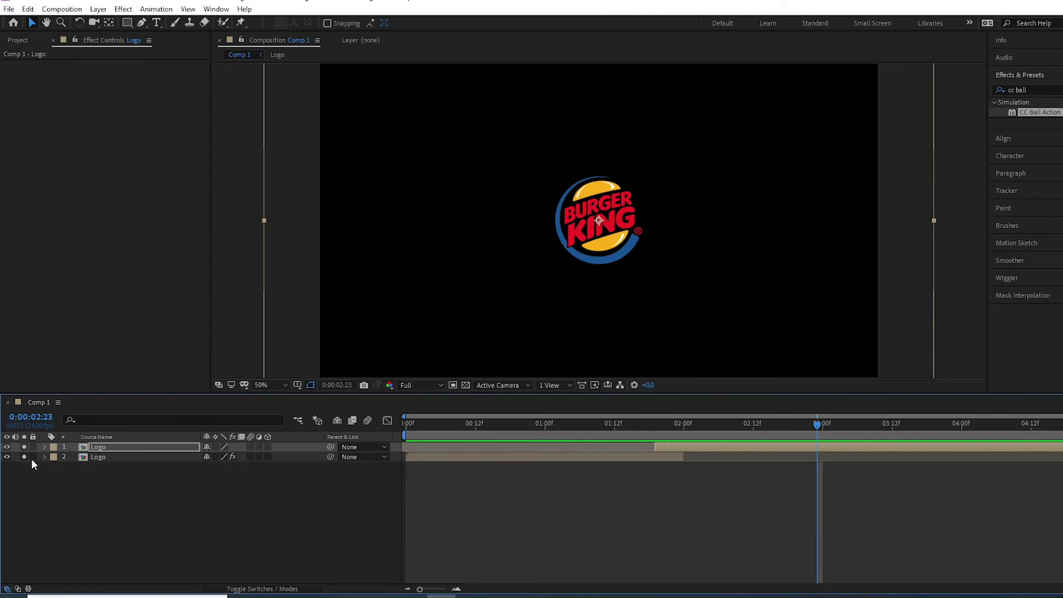
pyautogui.click(24, 447)
pyautogui.click(24, 457)
# - Create a 1920 x 1080 px white solid named BG and place it beneath both Logo layers
pyautogui.rightClick(202, 515)
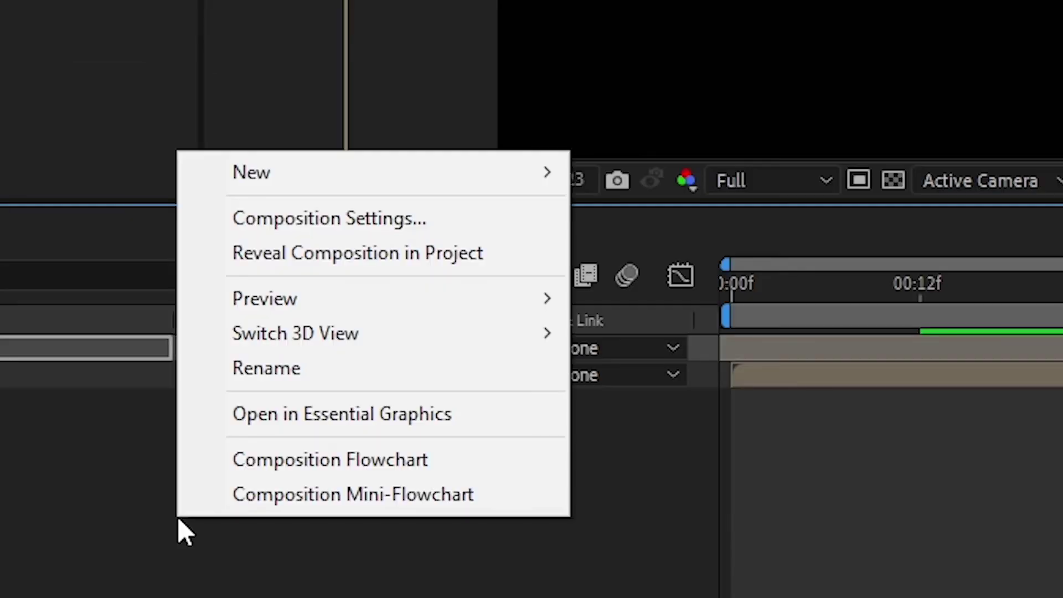
pyautogui.moveTo(277, 387)
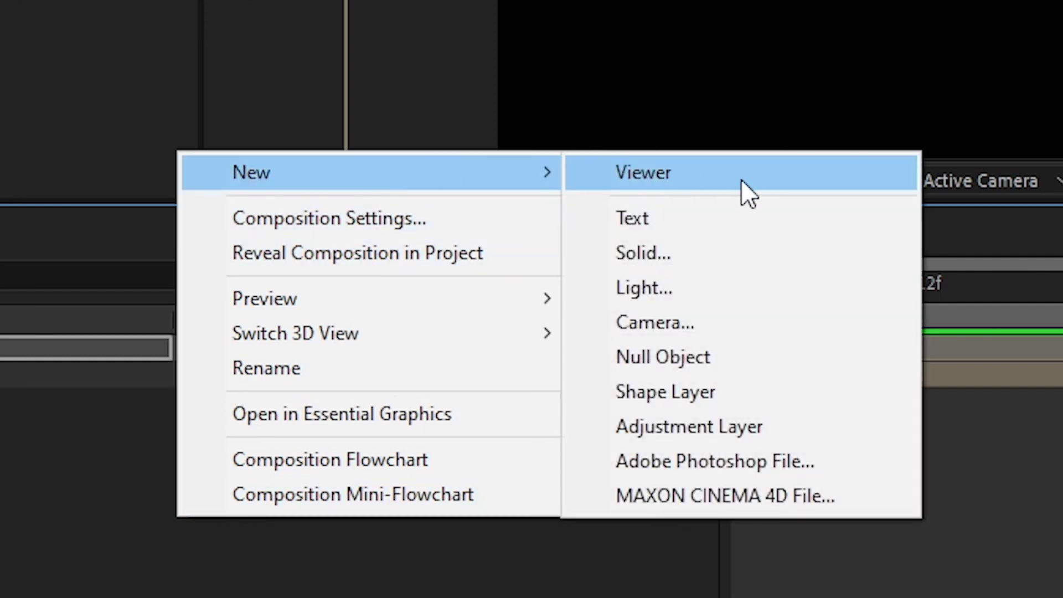
pyautogui.click(711, 250)
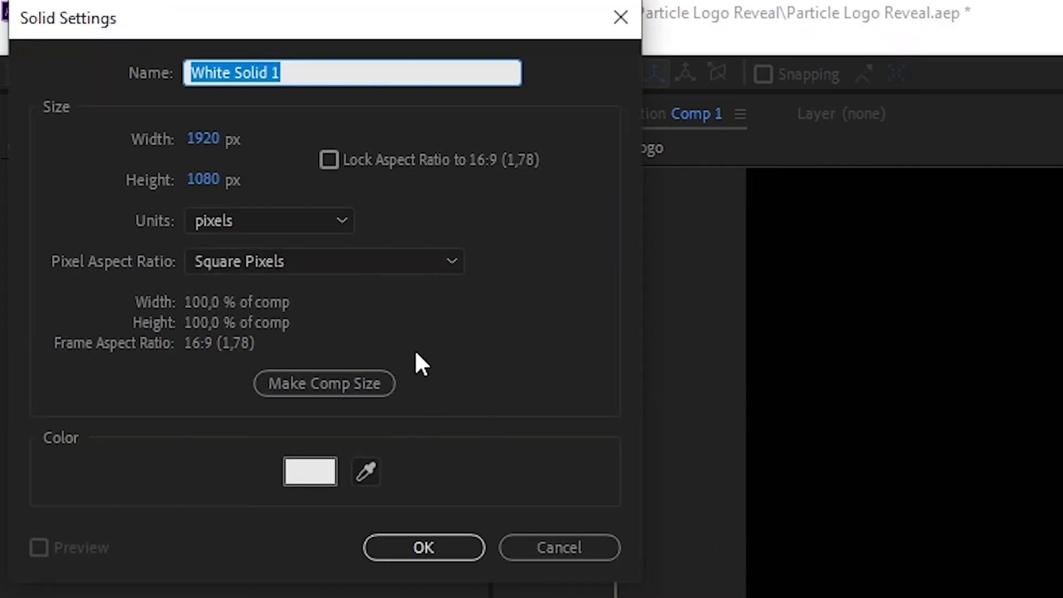
pyautogui.write('BG')
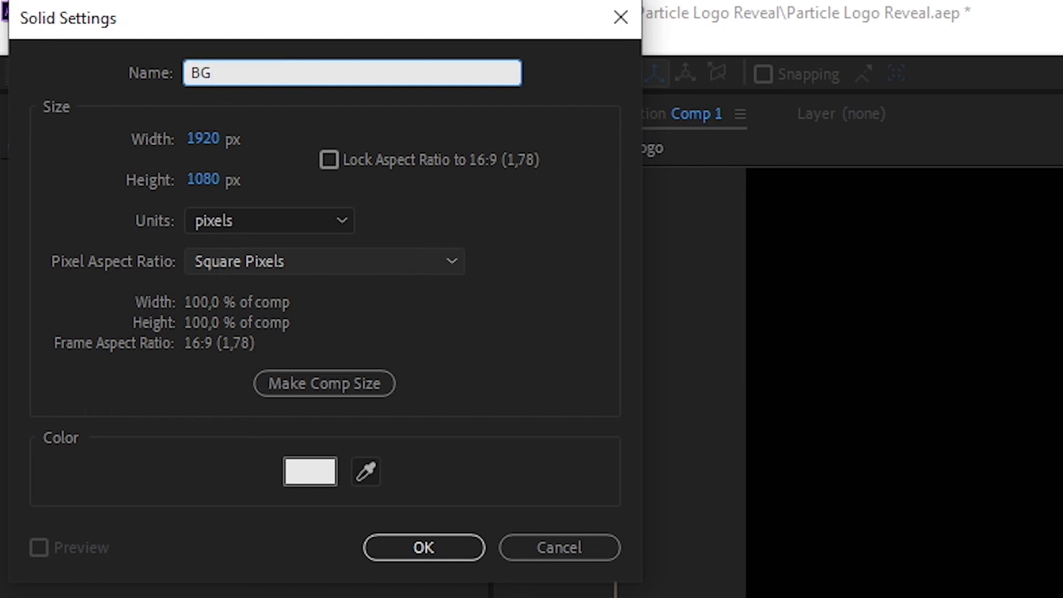
pyautogui.click(424, 544)
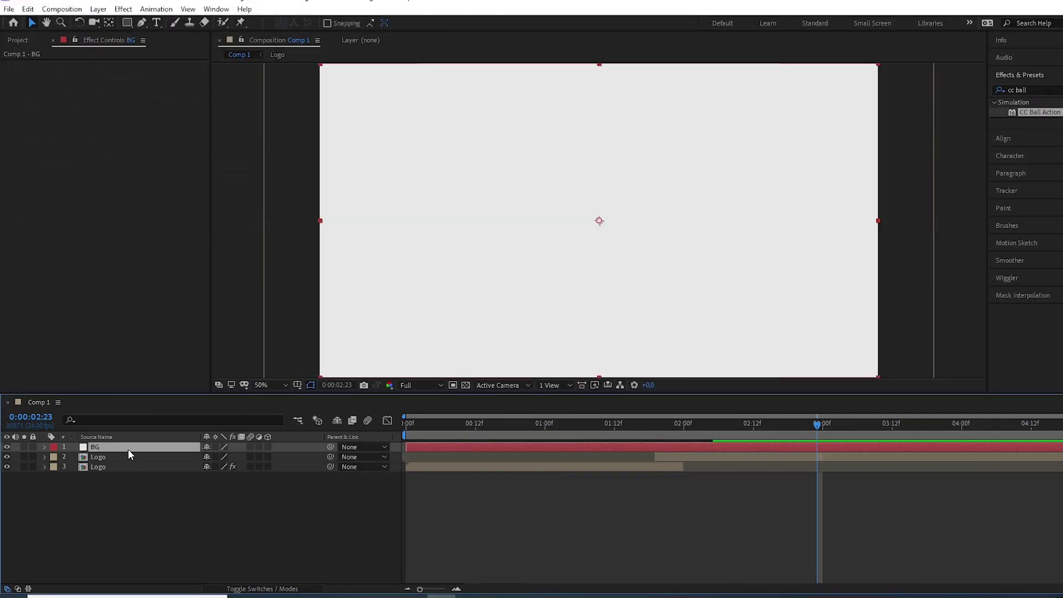
pyautogui.moveTo(128, 447); pyautogui.dragTo(123, 479)
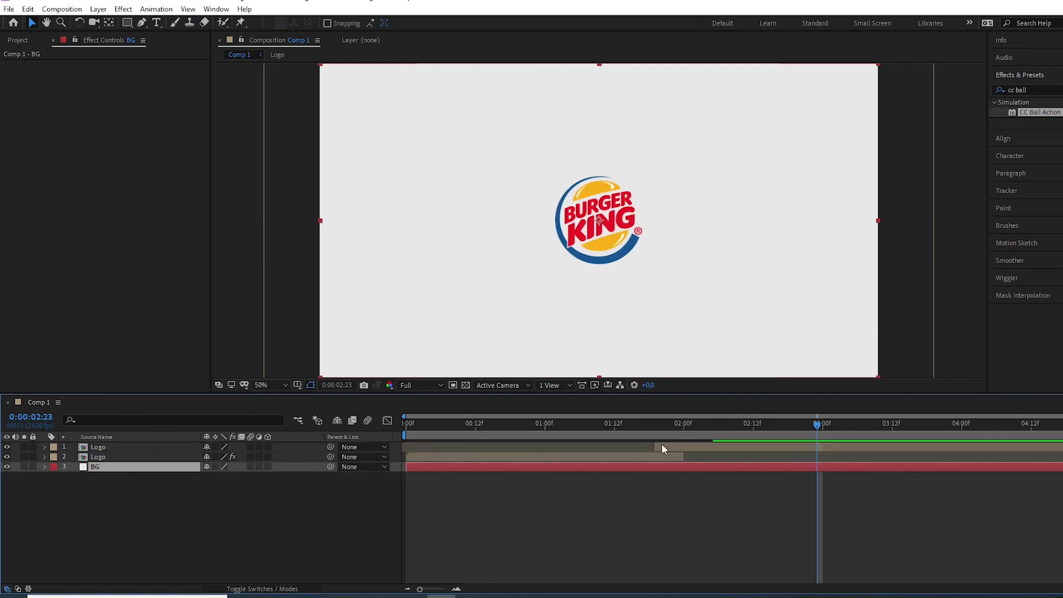
# - Preview the logo reveal over the BG solid from the beginning and bring up the composition commands
pyautogui.moveTo(816, 424); pyautogui.dragTo(384, 481)
pyautogui.press('space')
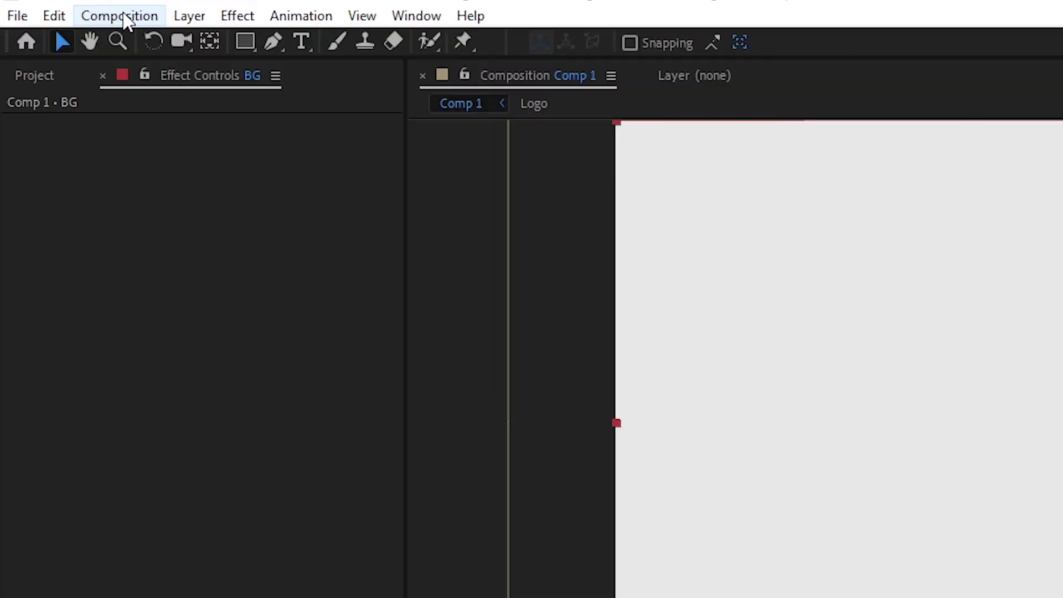
pyautogui.click(62, 9)
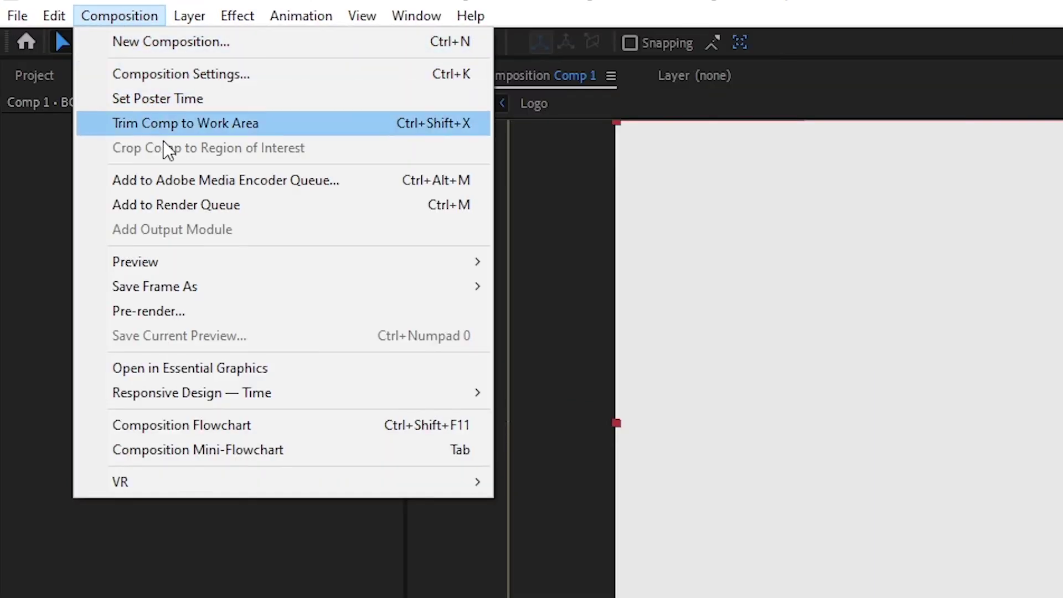